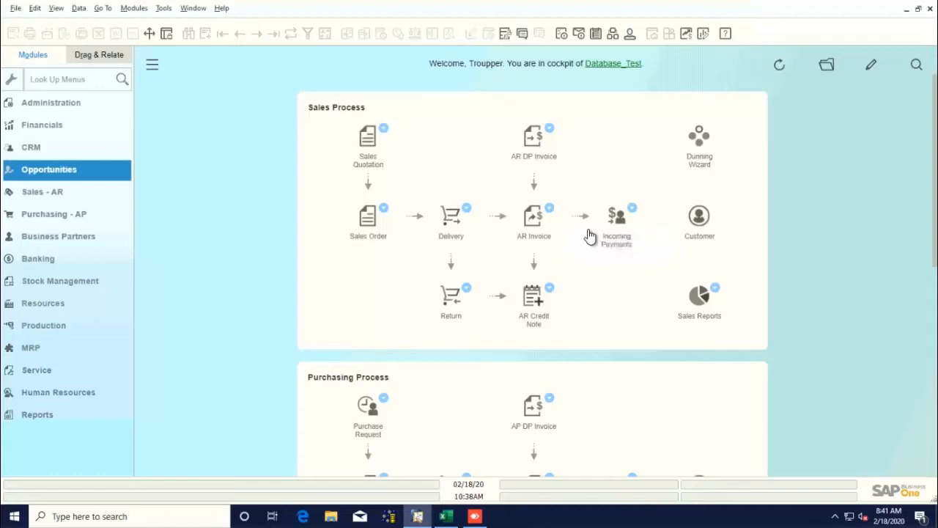
Examine the document types and tools available in the Sales - AR module.
click(136, 9)
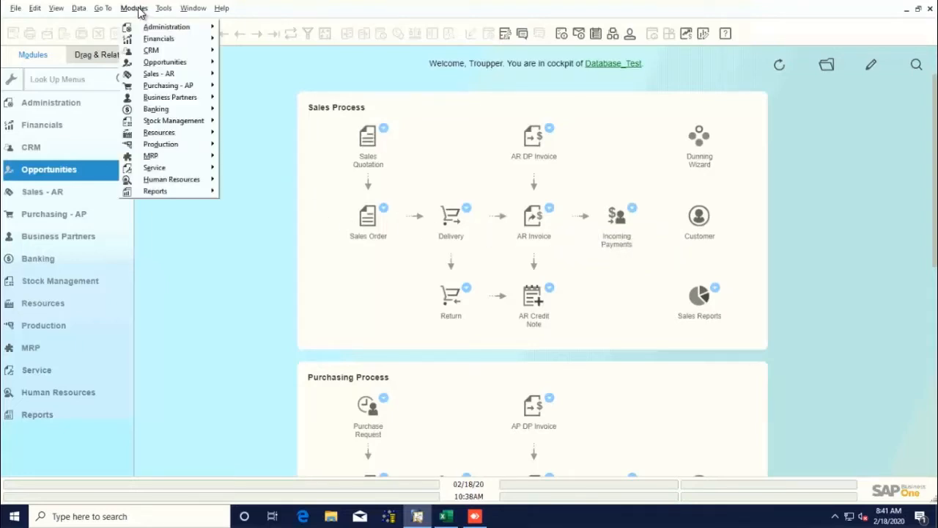
click(136, 8)
click(136, 9)
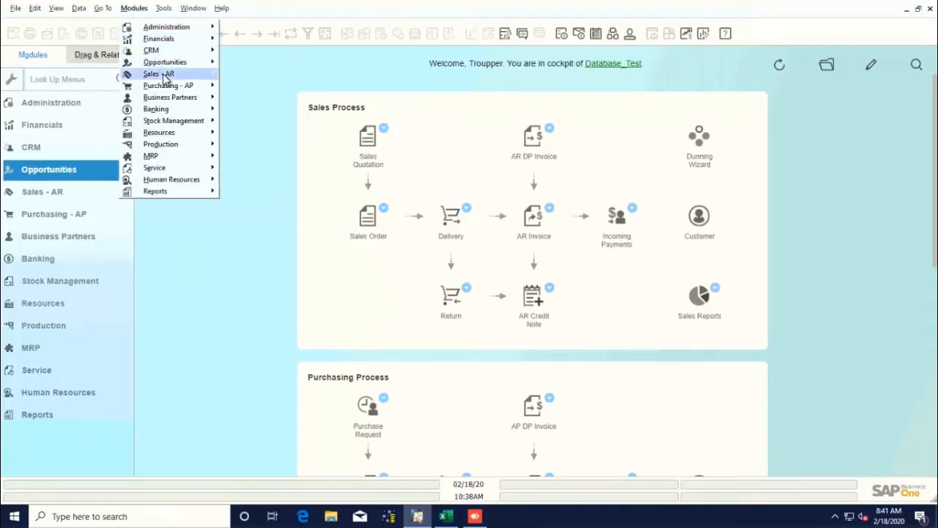
mouse_move(204, 75)
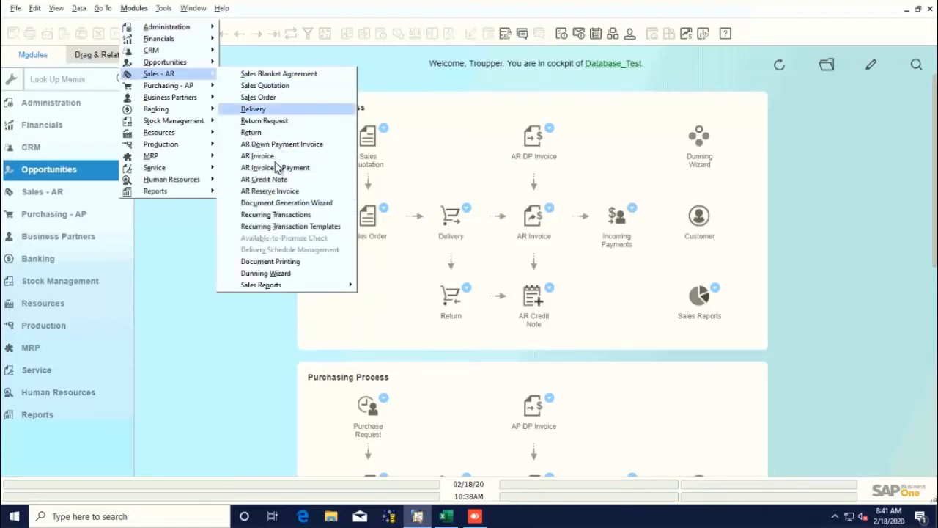
click(134, 9)
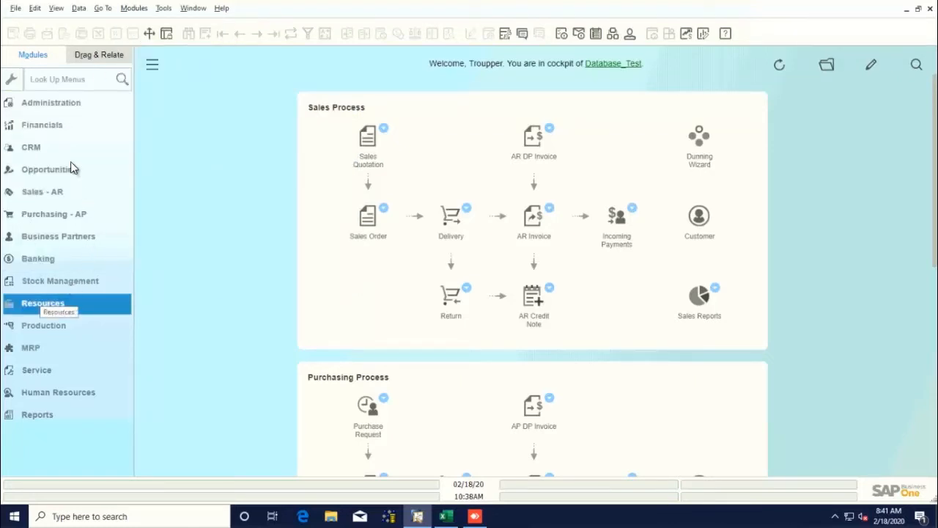
click(48, 194)
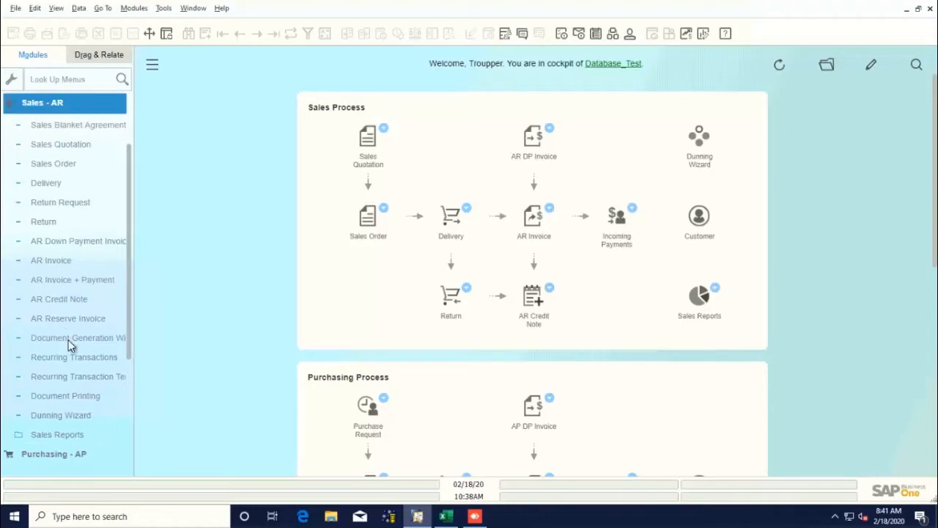
click(55, 106)
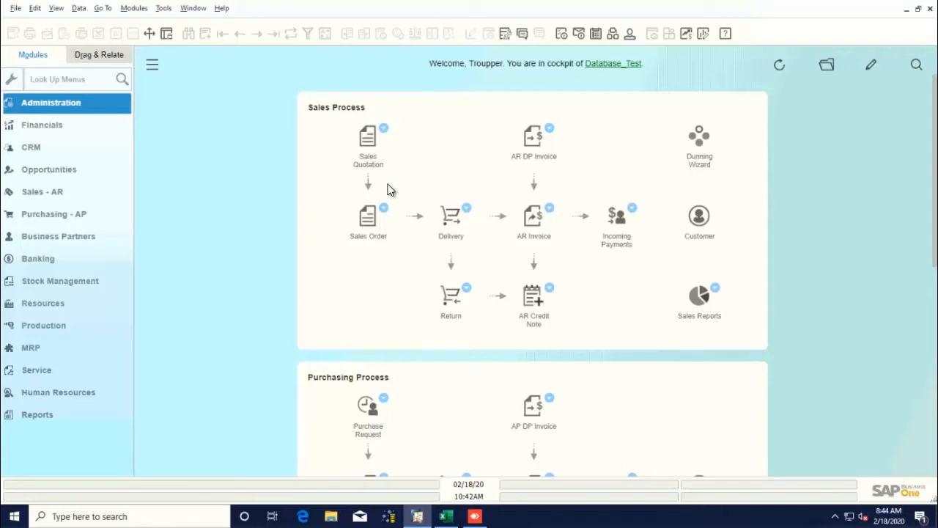
Open a new sales quotation from the Sales Process, maximize its window and begin editing the customer name.
click(367, 147)
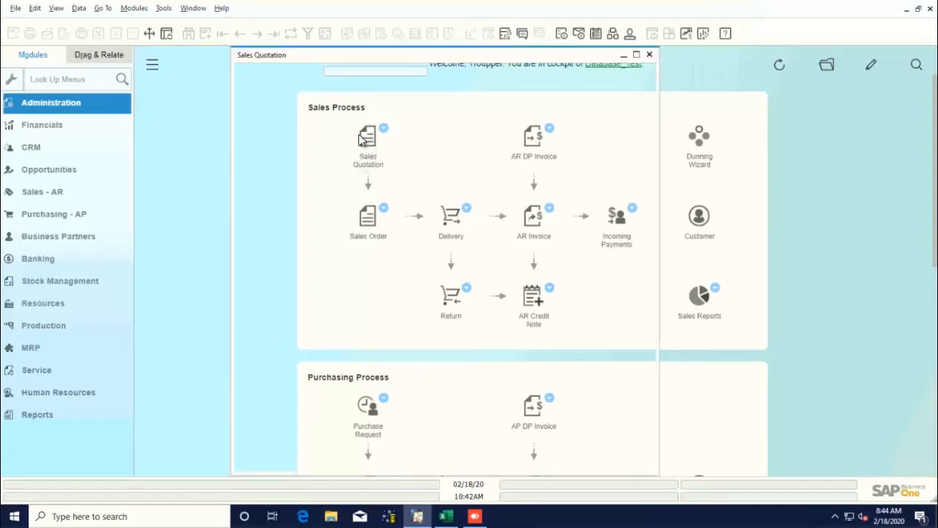
click(635, 57)
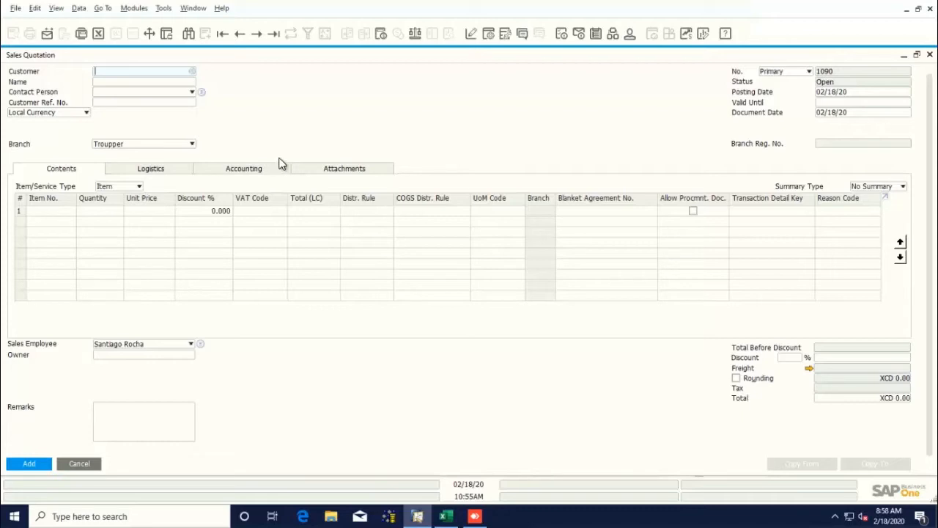
click(154, 82)
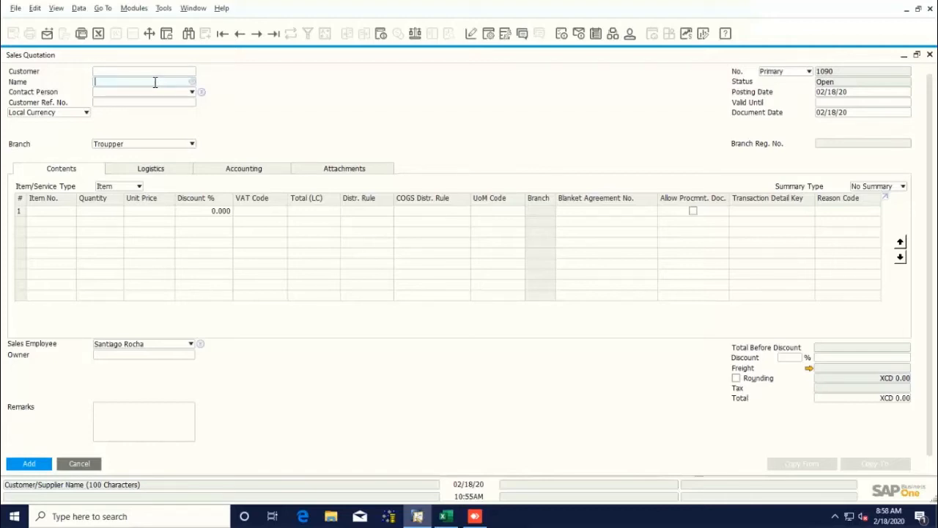
text(video tes)
key(BackSpace)
key(BackSpace)
key(BackSpace)
key(BackSpace)
key(BackSpace)
key(BackSpace)
key(BackSpace)
key(BackSpace)
key(BackSpace)
Assign the customer Test Video to the quotation and view the available currency options.
text(test v)
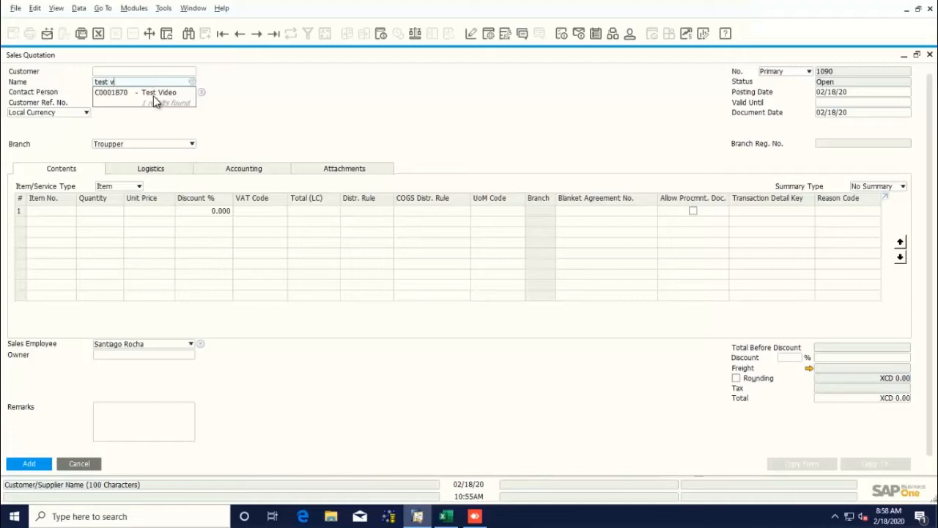
click(153, 96)
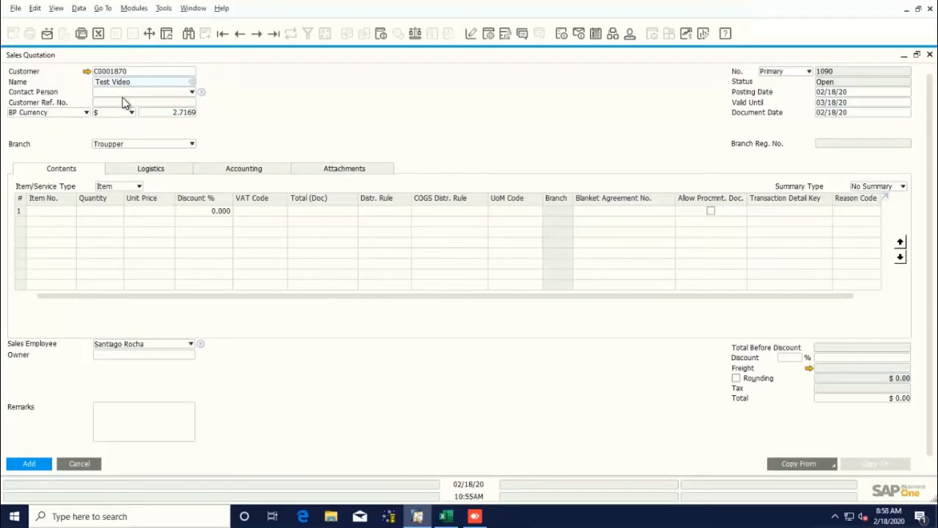
click(85, 114)
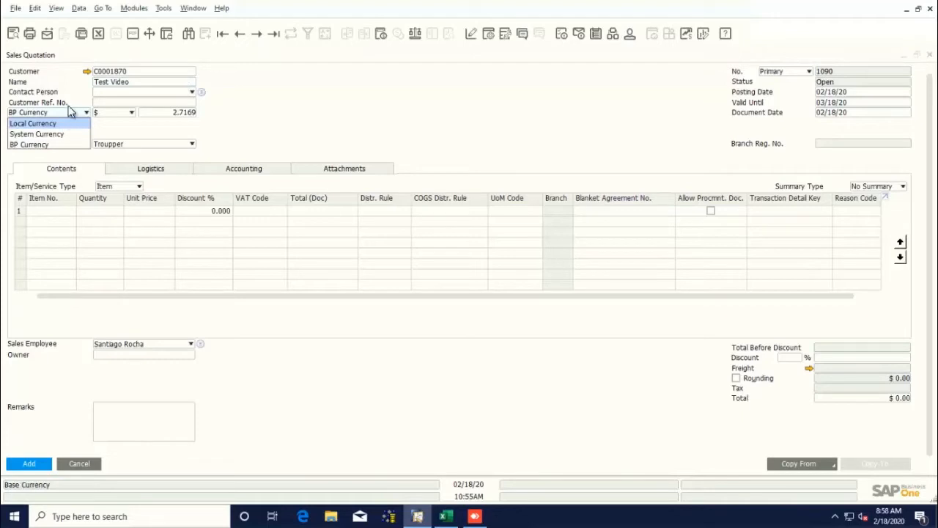
click(70, 110)
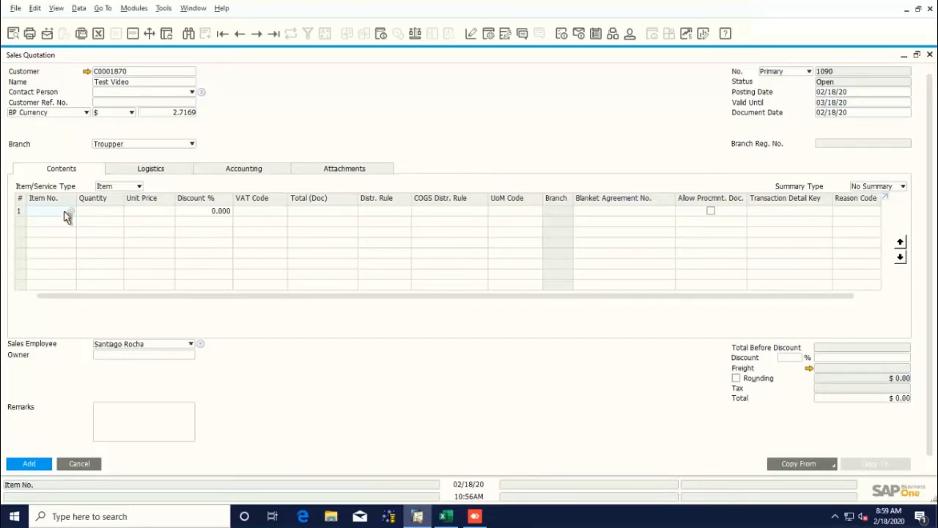
Enter the item test in the quotation's first row with a quantity of 10.
text(test)
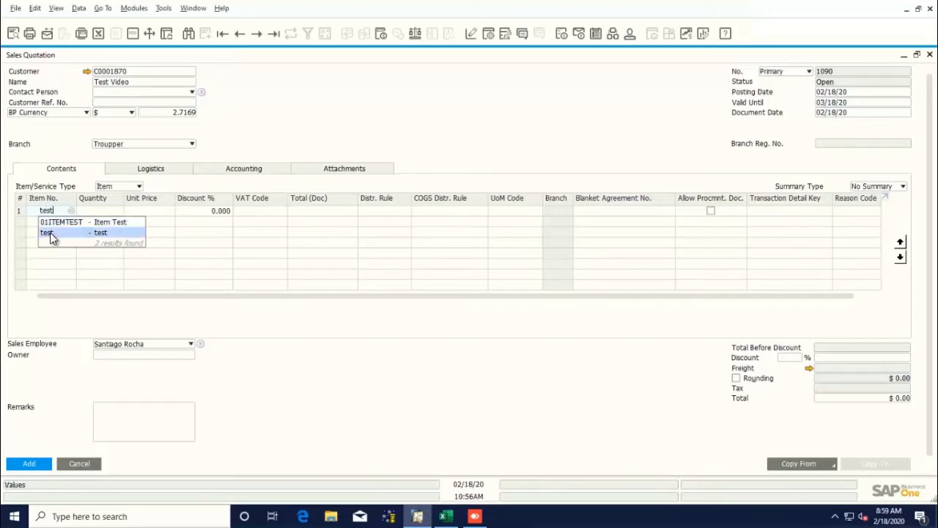
click(50, 233)
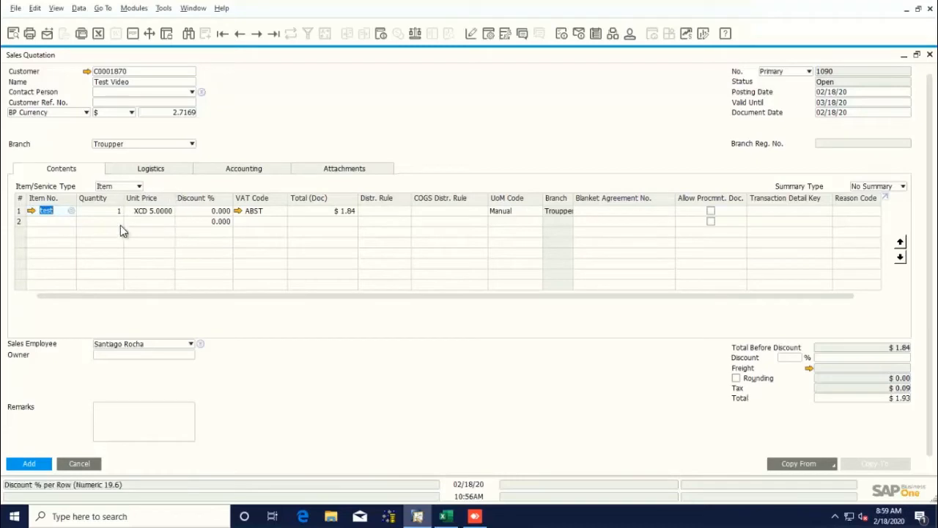
key(Tab)
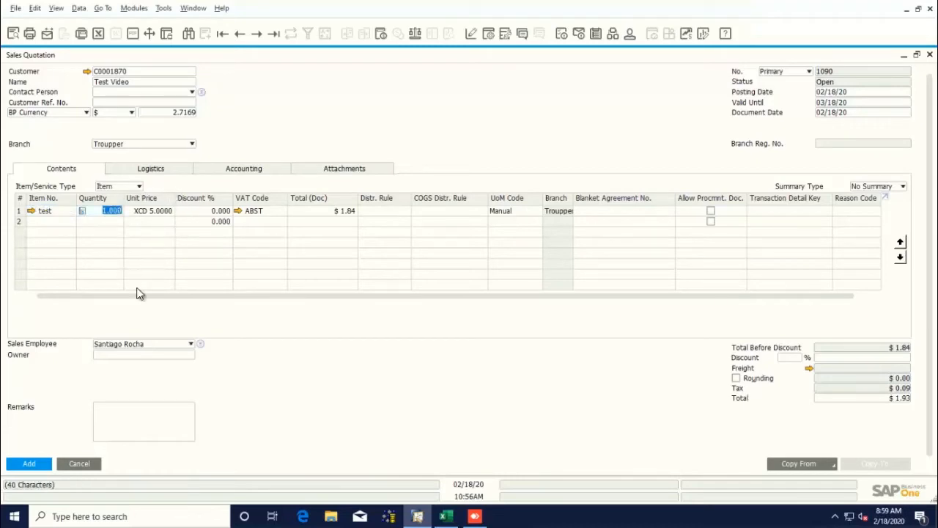
text(10)
key(Tab)
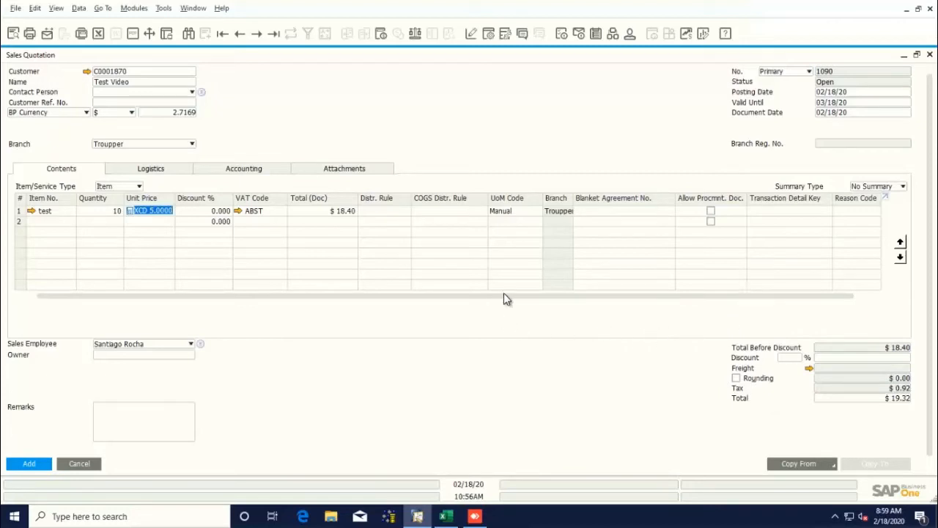
Add the completed sales quotation to the system and close its window.
scroll(294, 366, down, 1)
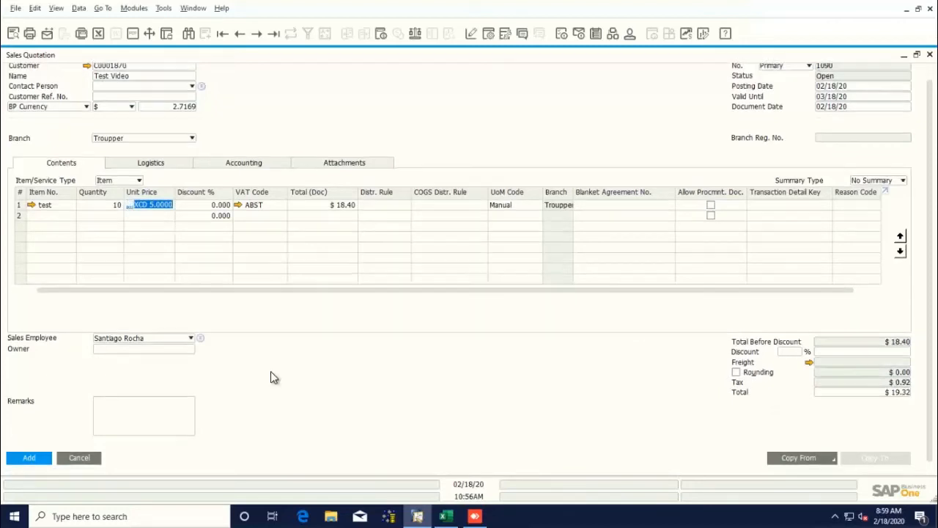
click(32, 455)
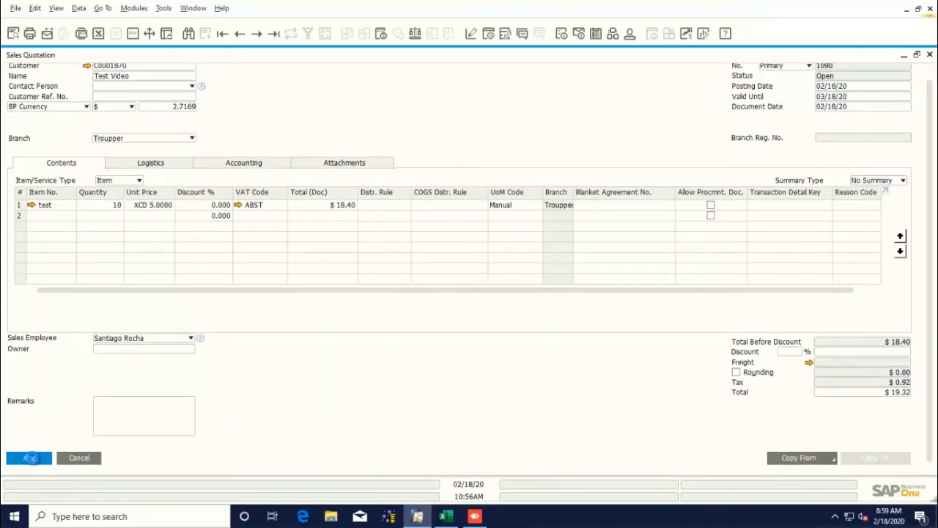
key(Escape)
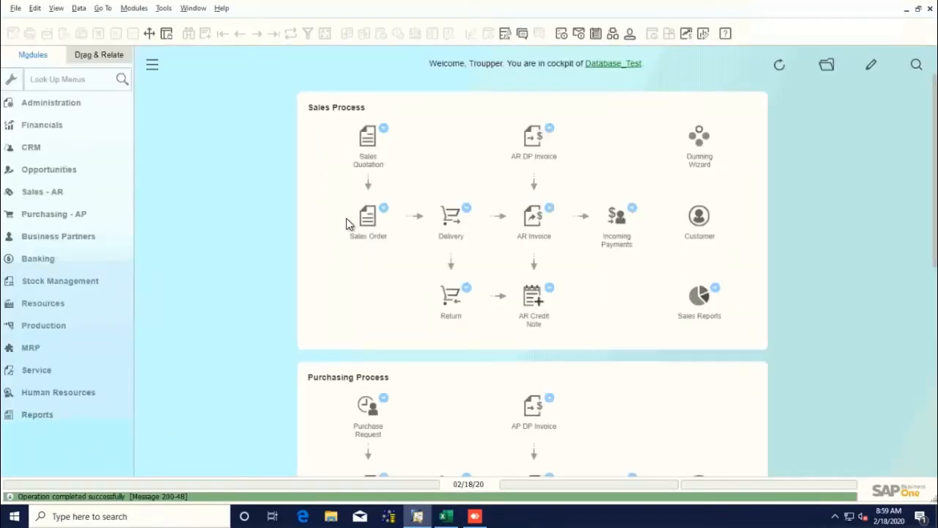
Open a new sales order in a maximized window and assign the customer Test Video.
click(369, 228)
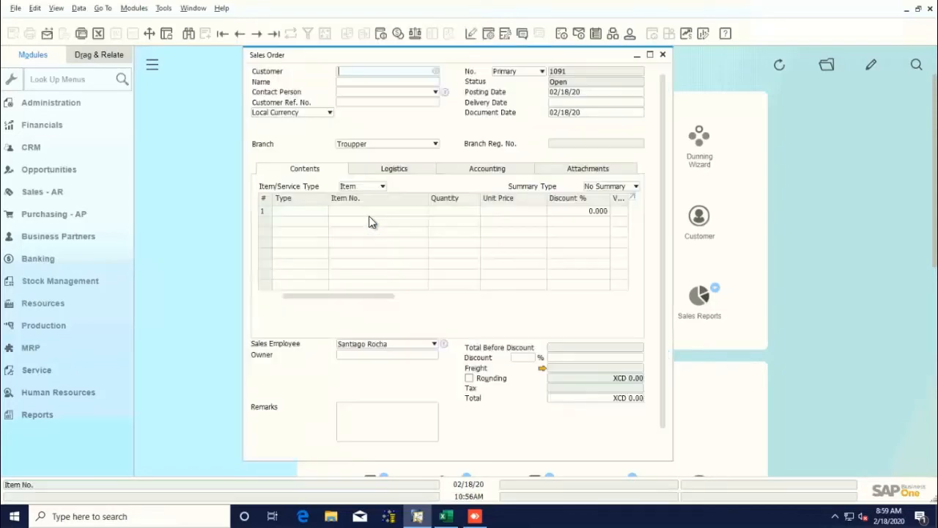
click(649, 55)
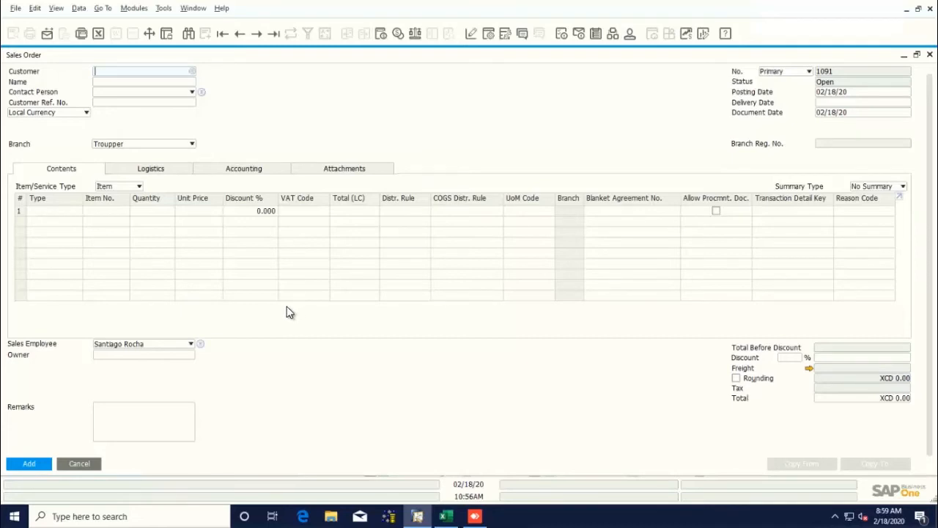
click(142, 82)
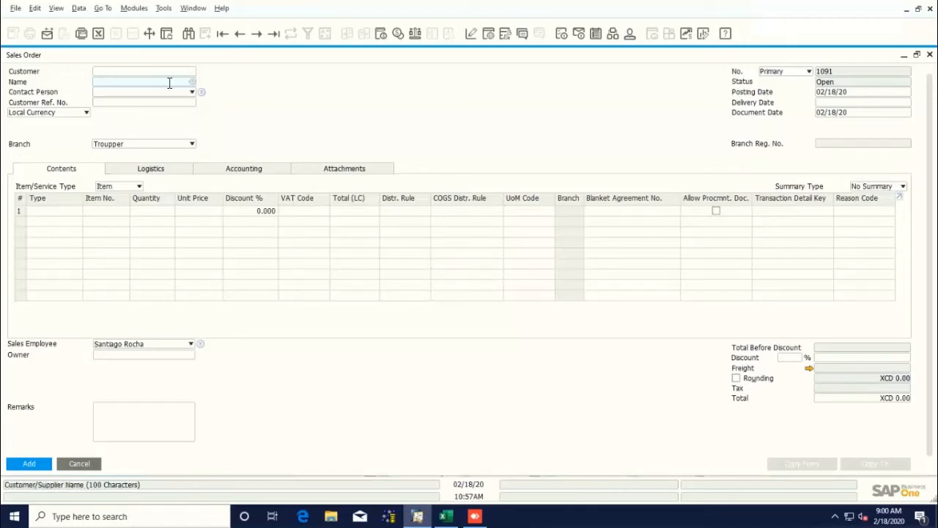
text(te)
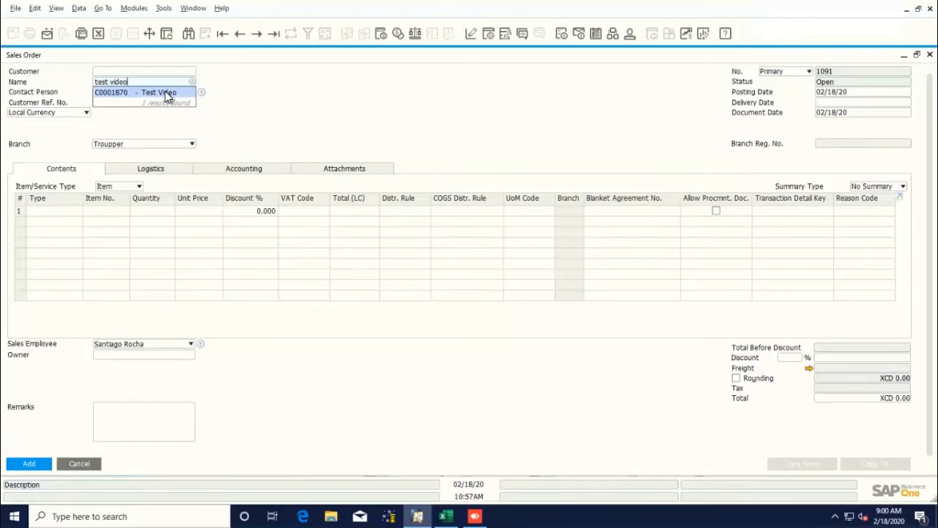
text(st video)
click(162, 97)
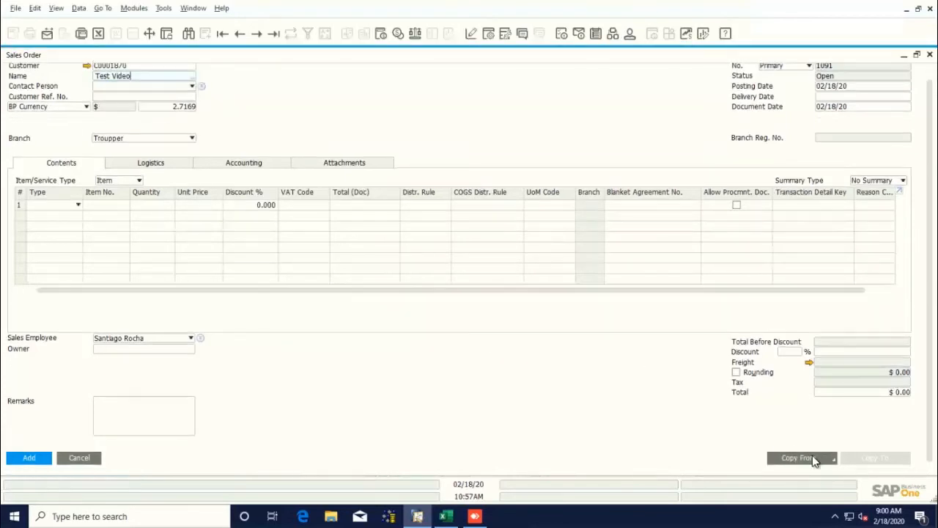
Copy the Test Video sales quotation into the order, using the current exchange rate and drawing all data.
click(797, 459)
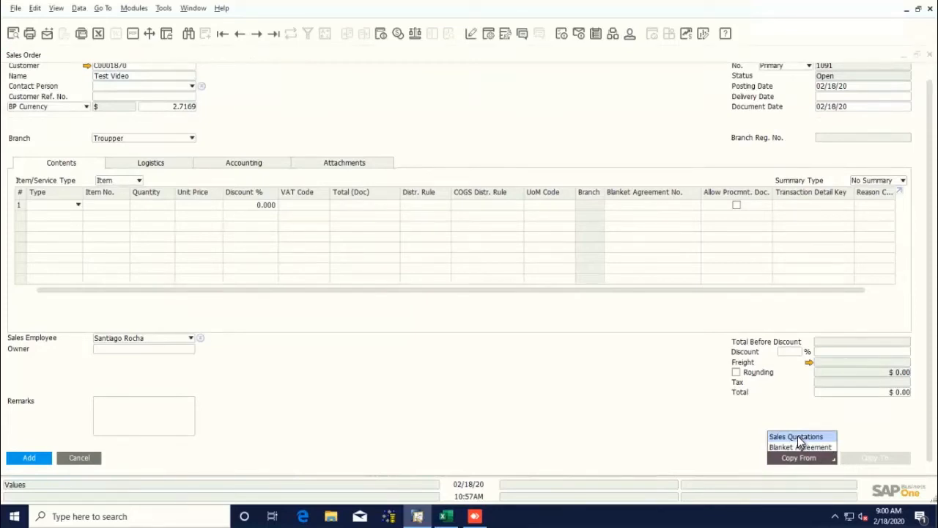
click(798, 436)
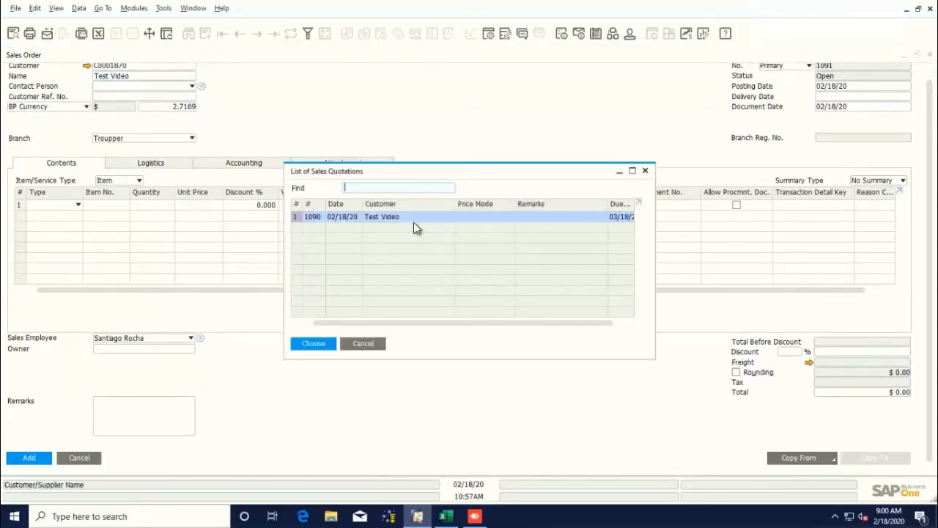
click(336, 217)
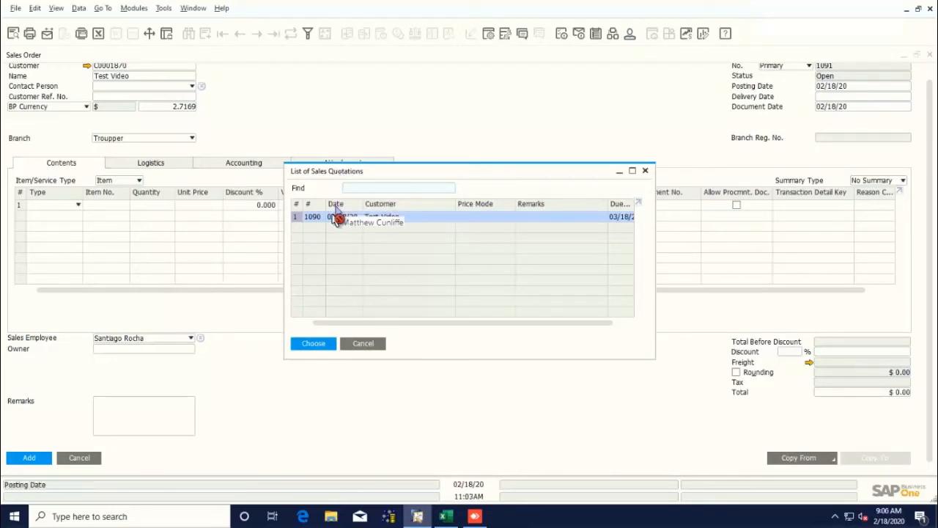
click(316, 346)
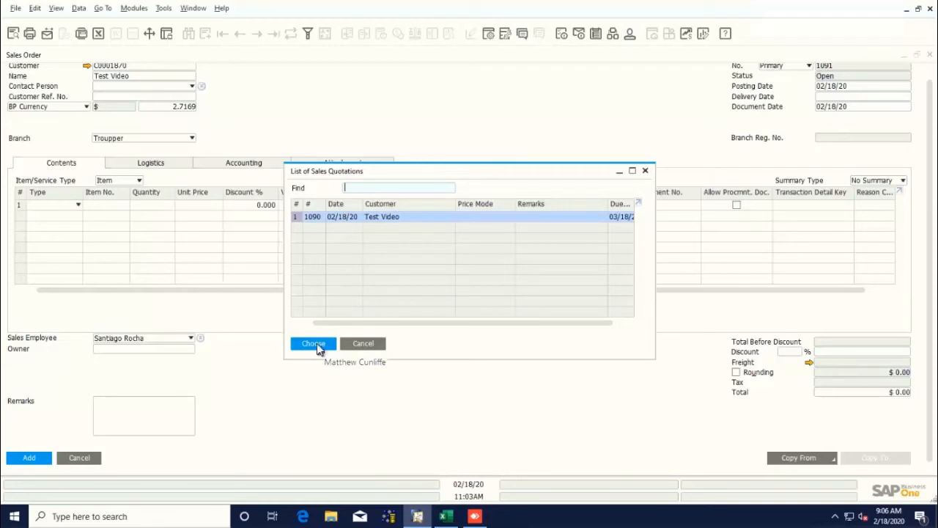
click(317, 345)
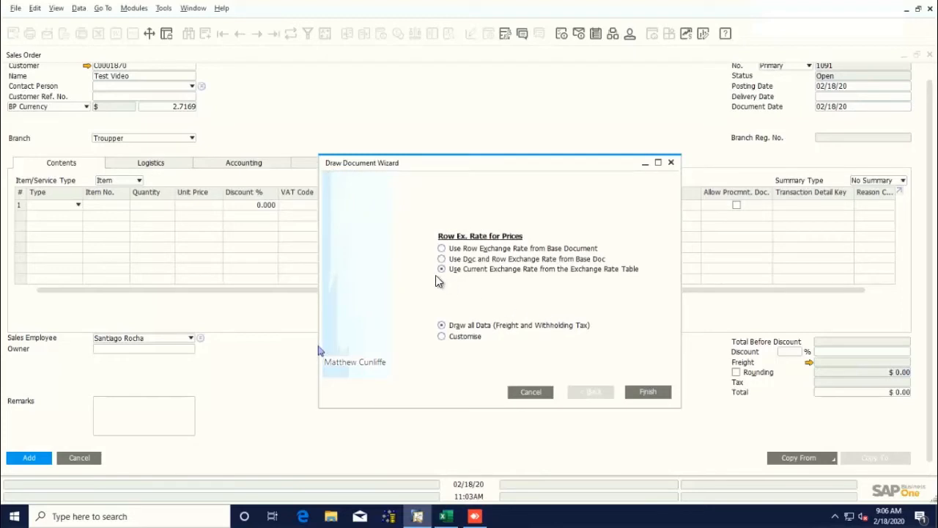
click(441, 336)
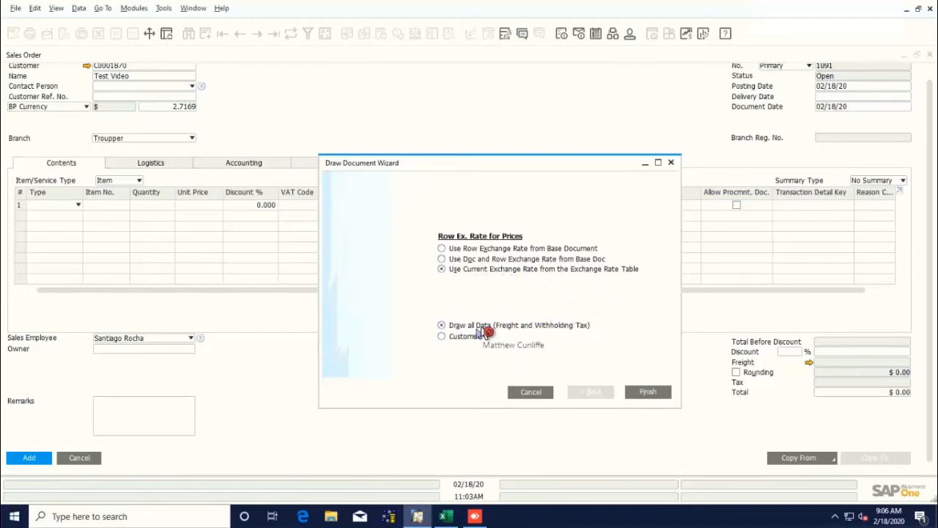
click(640, 394)
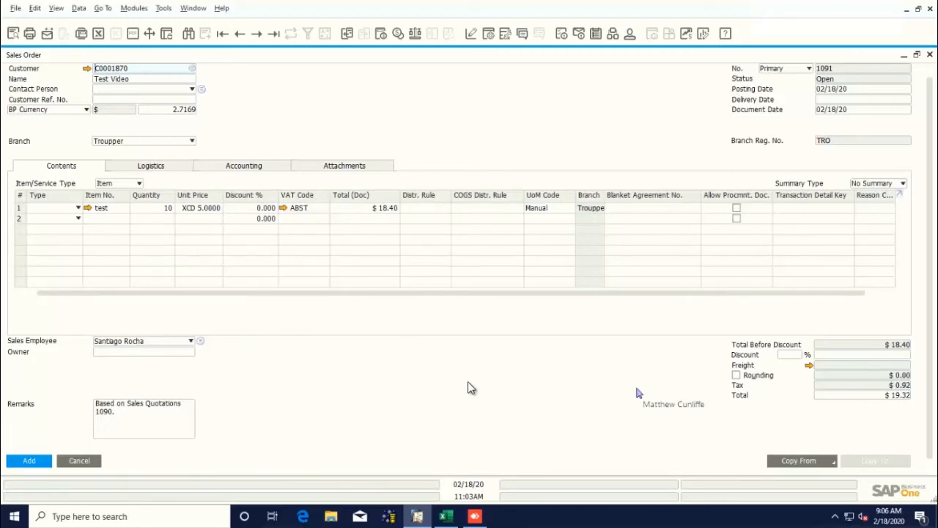
Set the sales order's delivery date to 02/25/20.
click(839, 101)
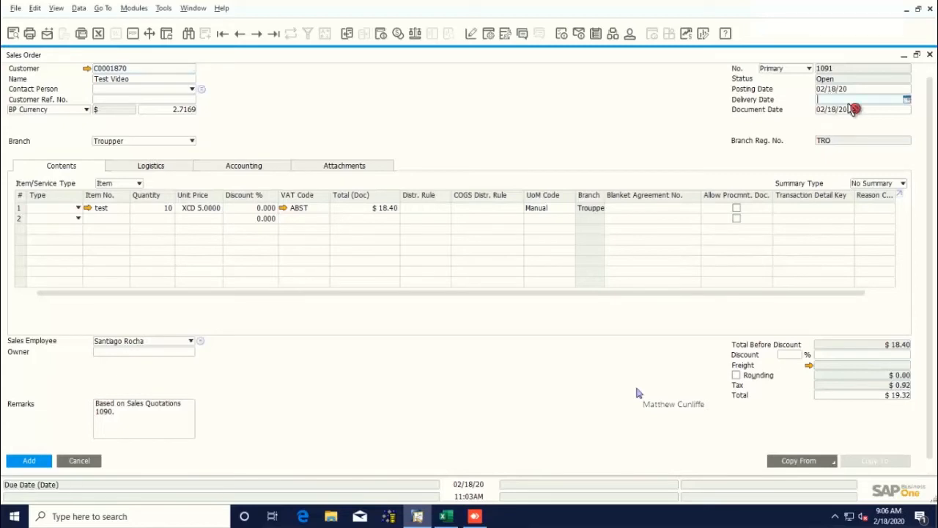
click(908, 105)
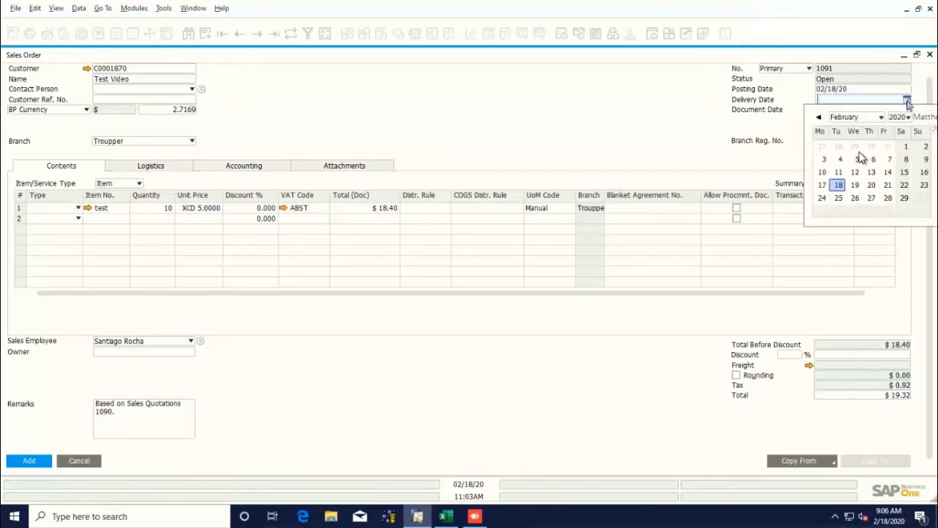
click(839, 199)
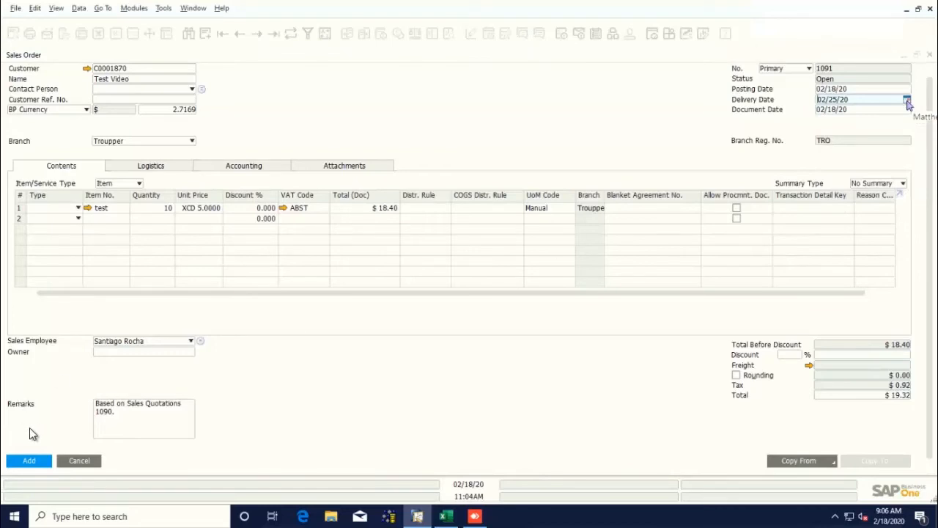
Add the sales order, applying the new delivery date to the existing rows, and close its window.
click(29, 461)
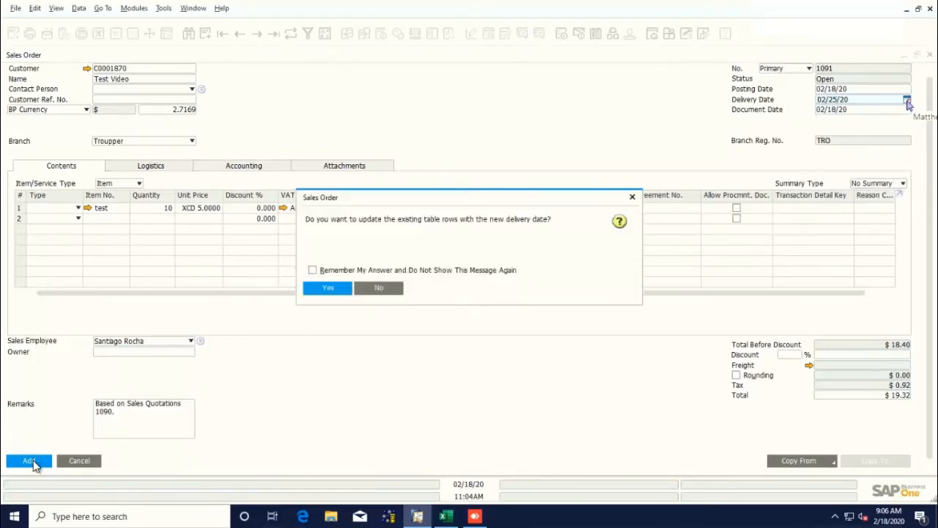
click(322, 288)
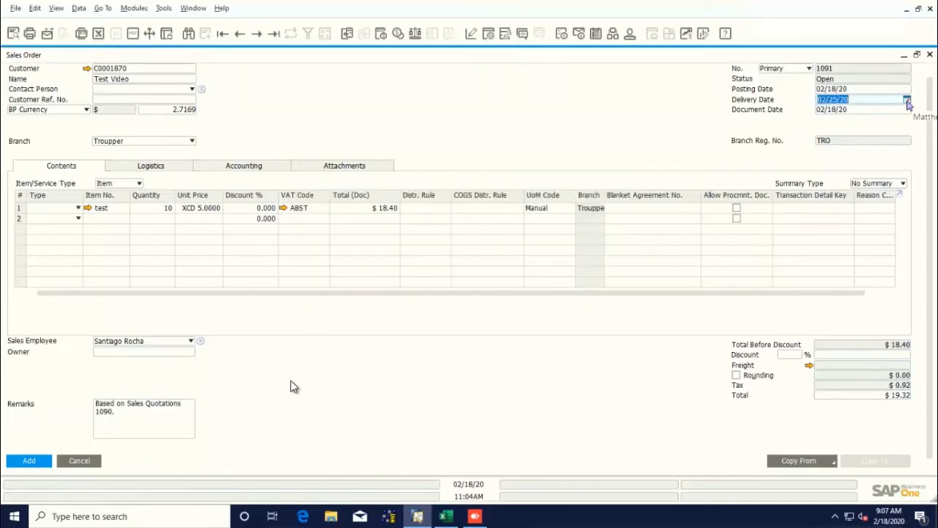
click(38, 461)
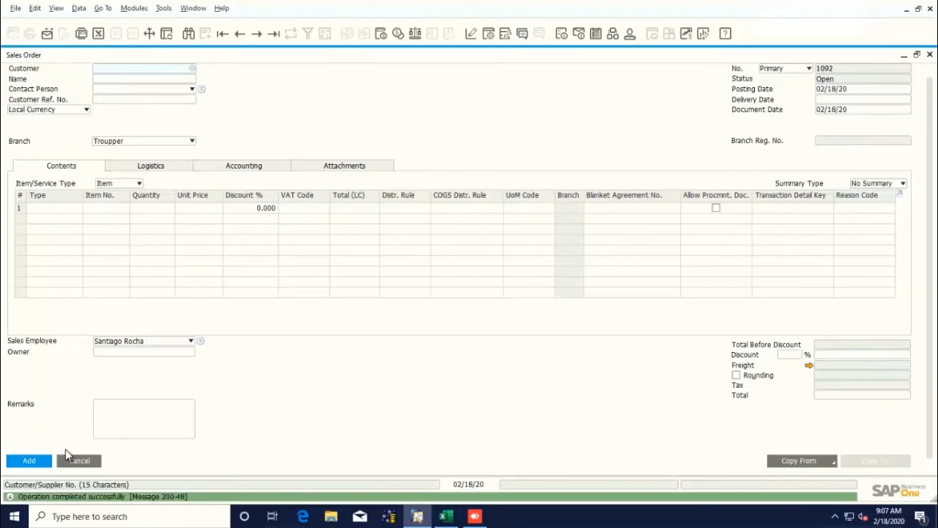
key(Escape)
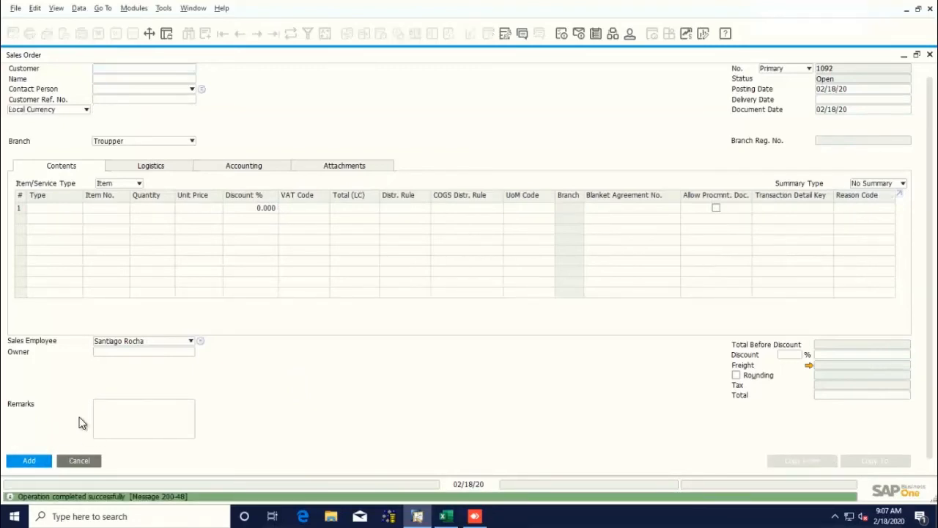
click(83, 423)
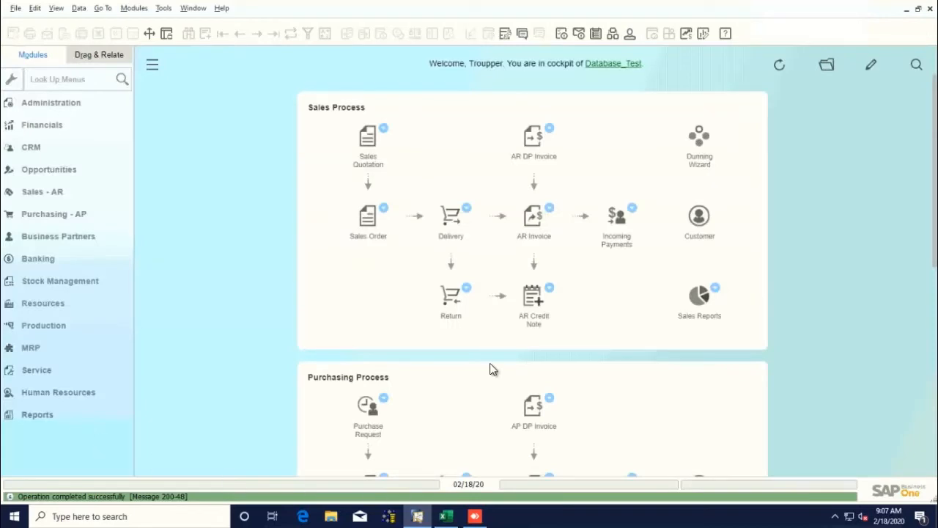
Open a new delivery in a maximized window and assign the customer Test Video.
click(450, 217)
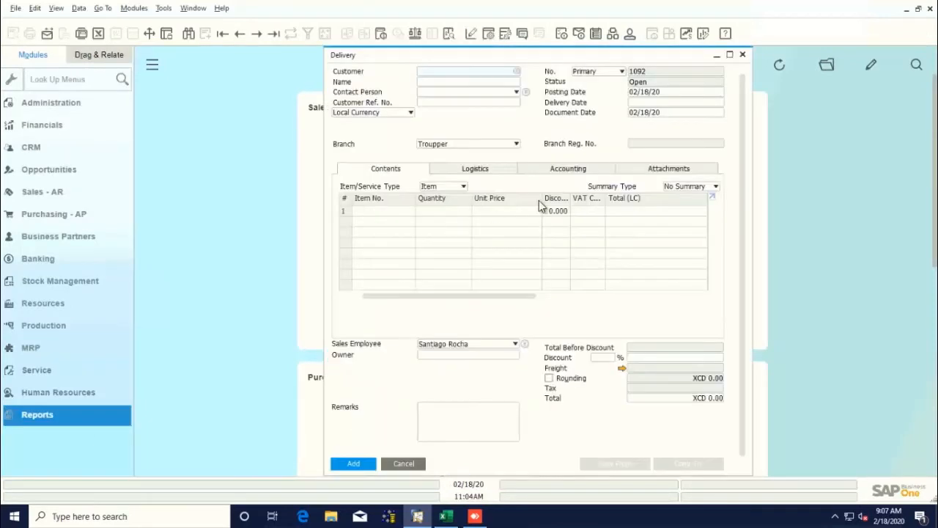
click(729, 55)
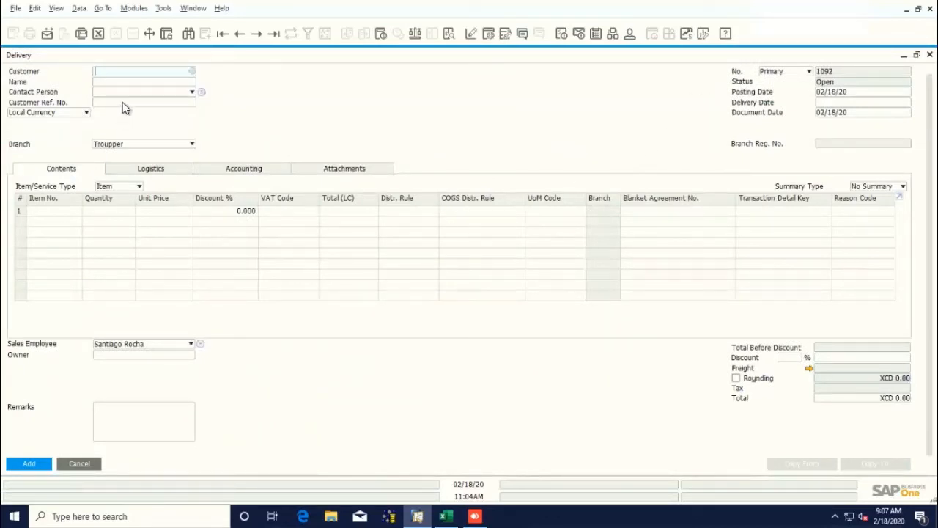
click(118, 82)
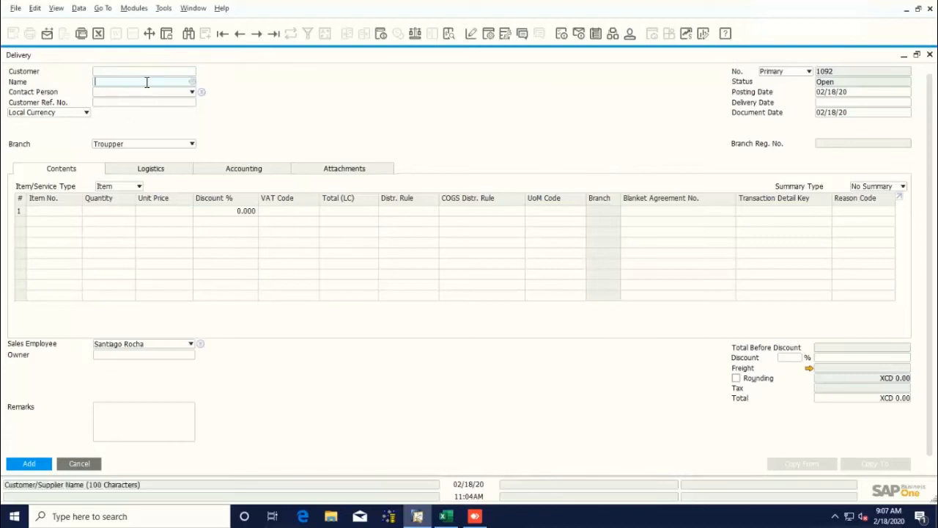
text(t)
text(ideo)
key(BackSpace)
key(BackSpace)
key(BackSpace)
key(BackSpace)
key(BackSpace)
key(BackSpace)
key(BackSpace)
key(BackSpace)
key(BackSpace)
text(test video)
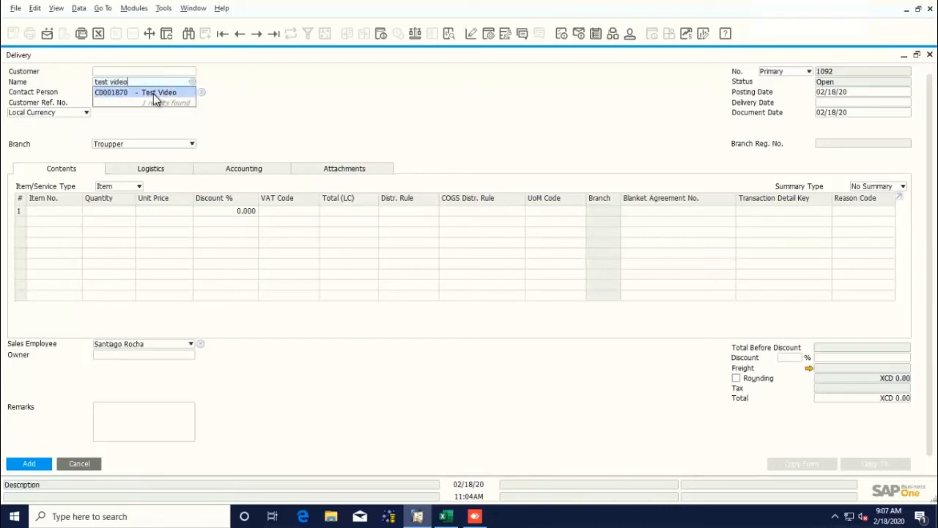
click(153, 94)
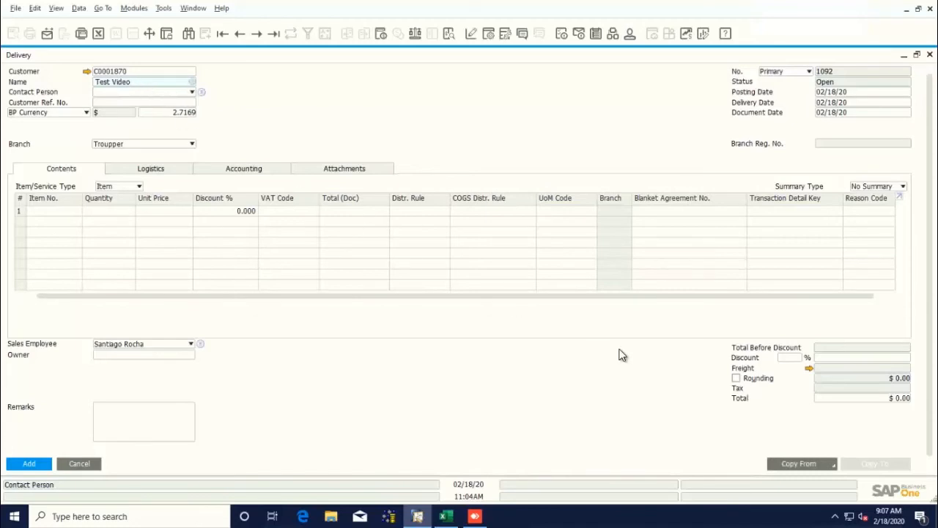
Copy the Test Video sales order into the delivery, using the current exchange rate and drawing all data.
click(785, 460)
click(787, 454)
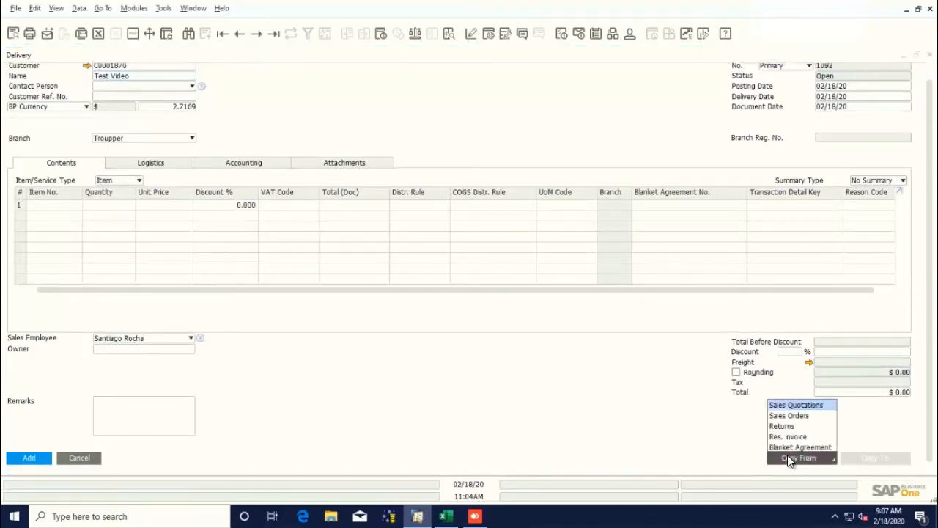
click(791, 416)
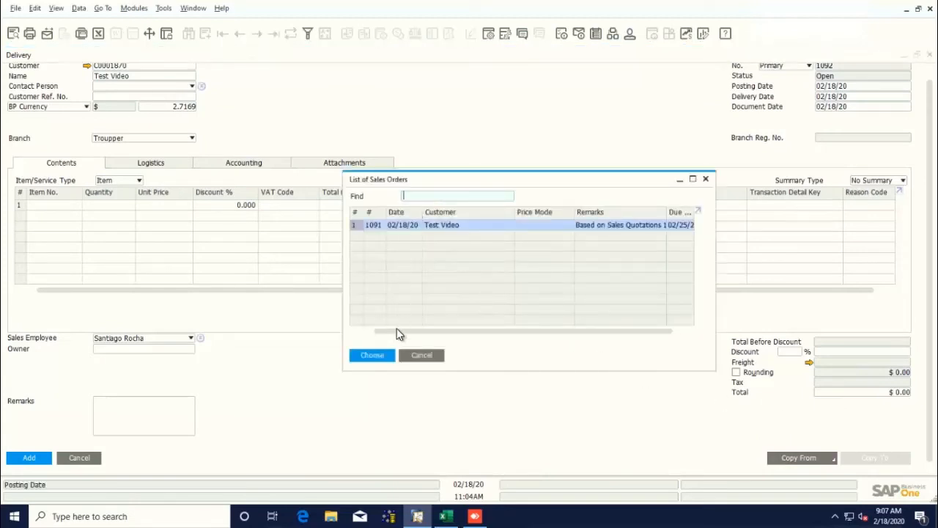
click(372, 355)
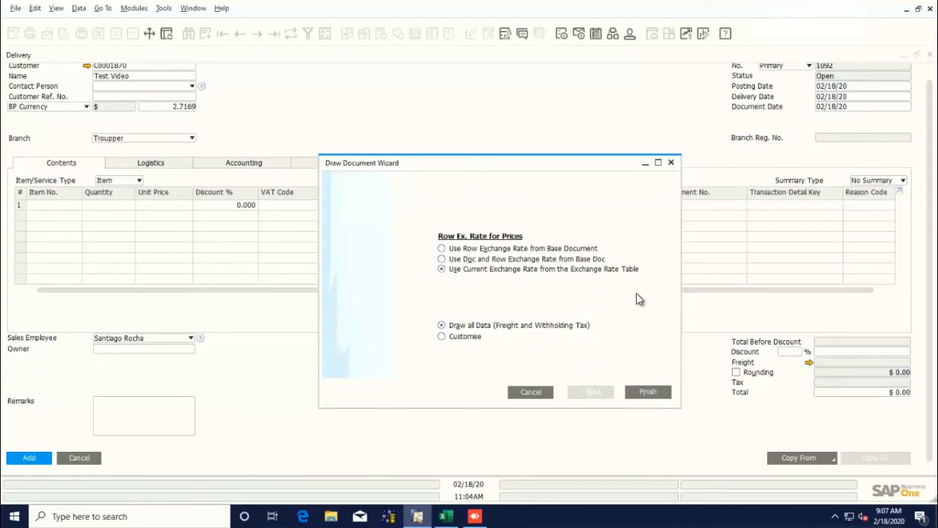
click(644, 394)
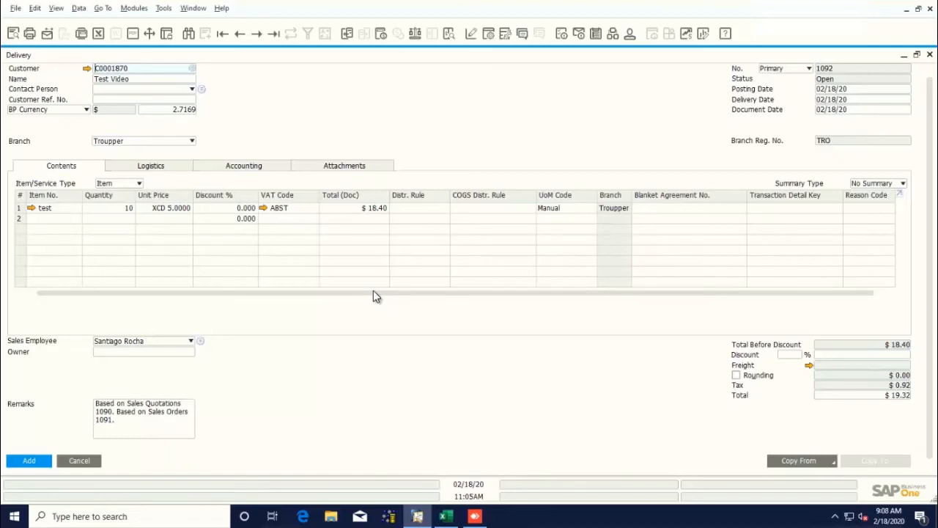
Add the delivery, accepting that it cannot be changed once added, and close its window.
scroll(366, 310, down, 1)
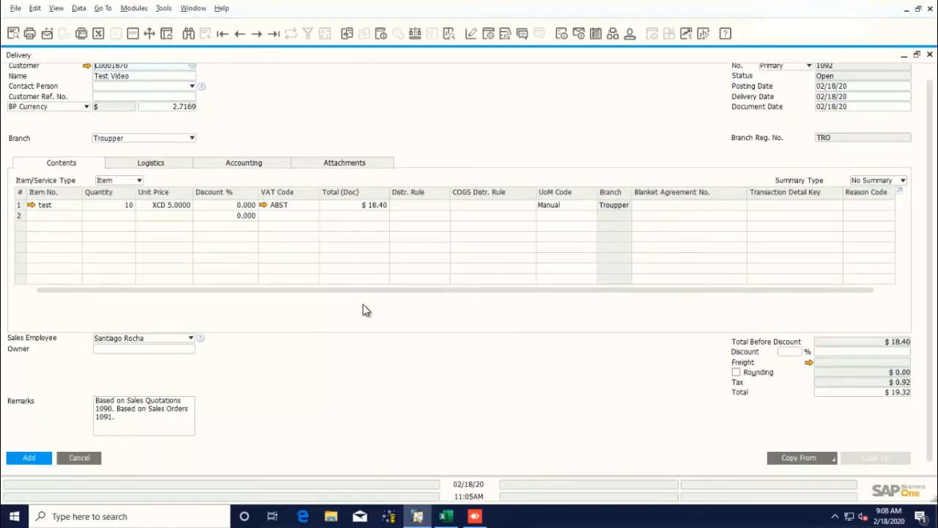
click(27, 458)
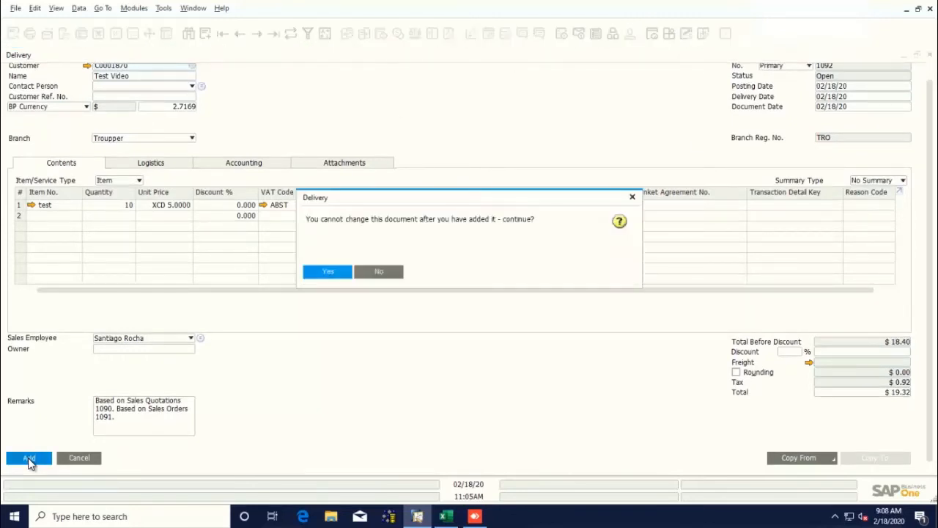
click(318, 277)
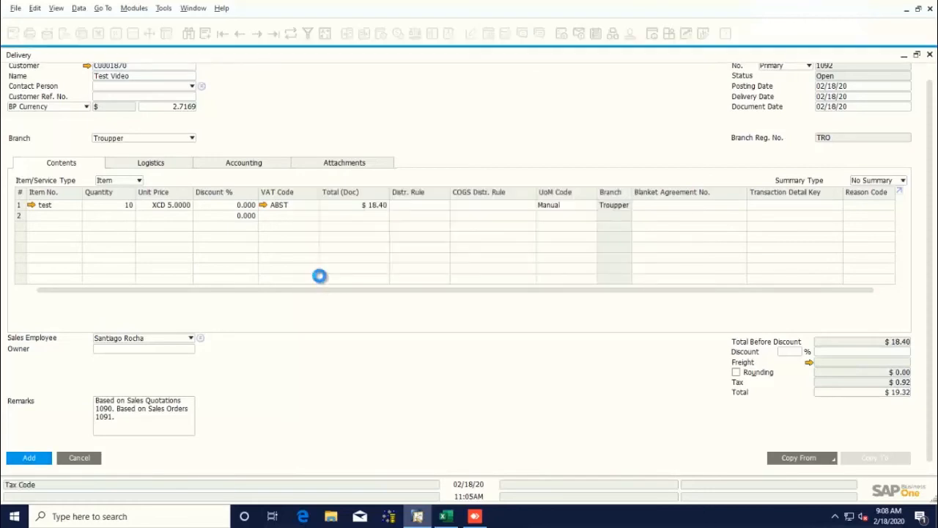
key(Escape)
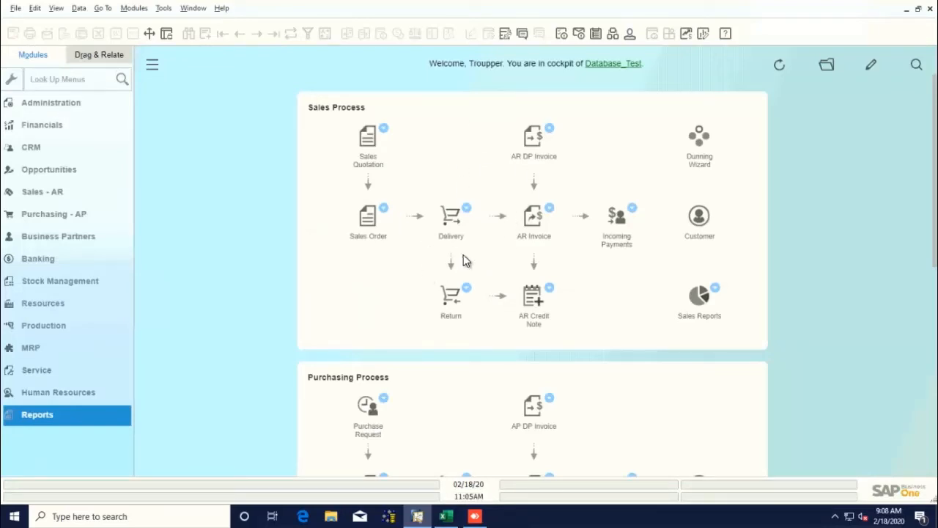
Open a new AR invoice in a maximized window and assign the customer Test Video.
click(531, 218)
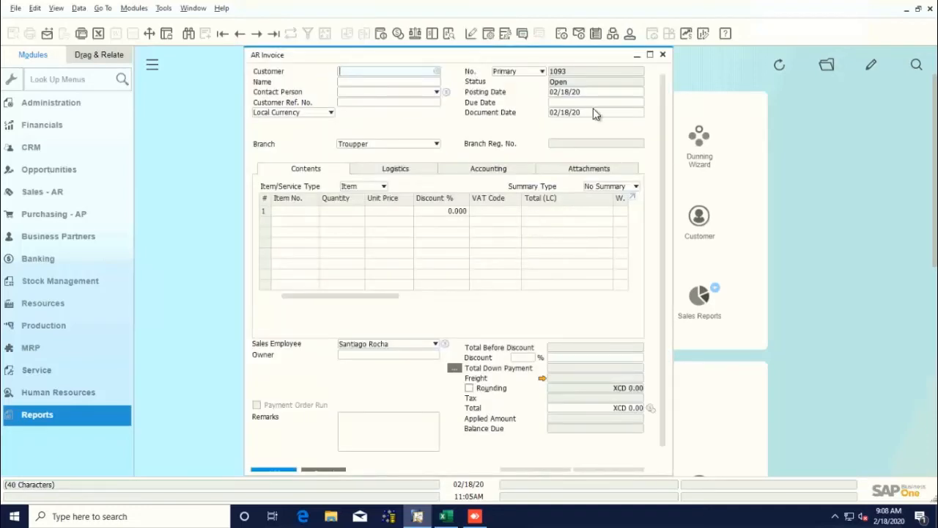
click(649, 54)
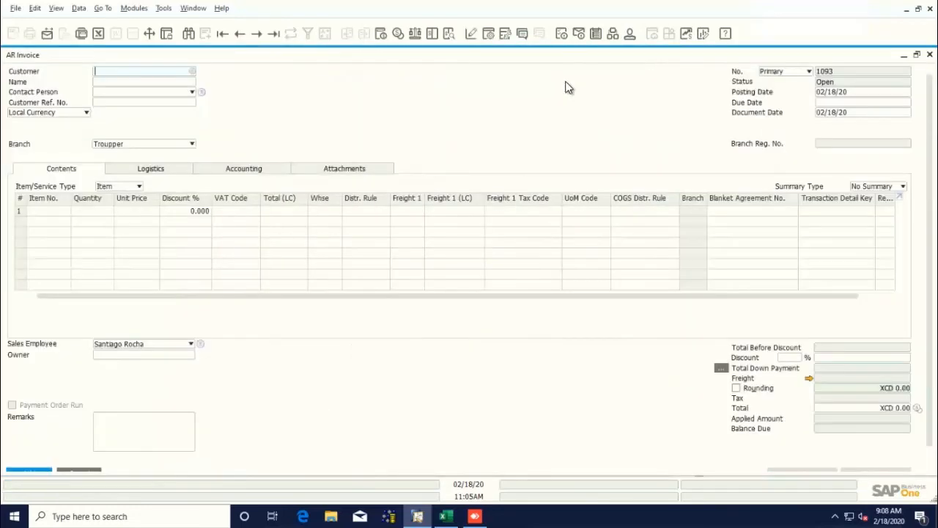
click(186, 82)
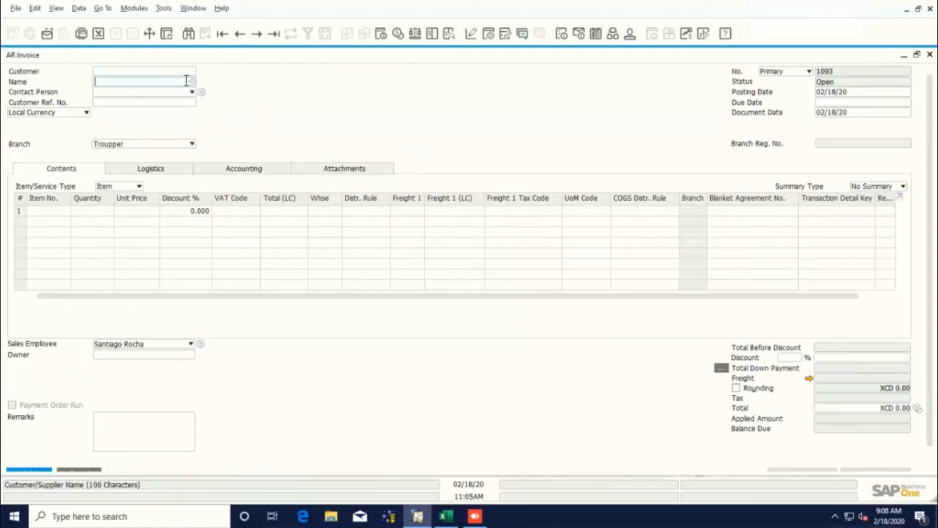
text(test video)
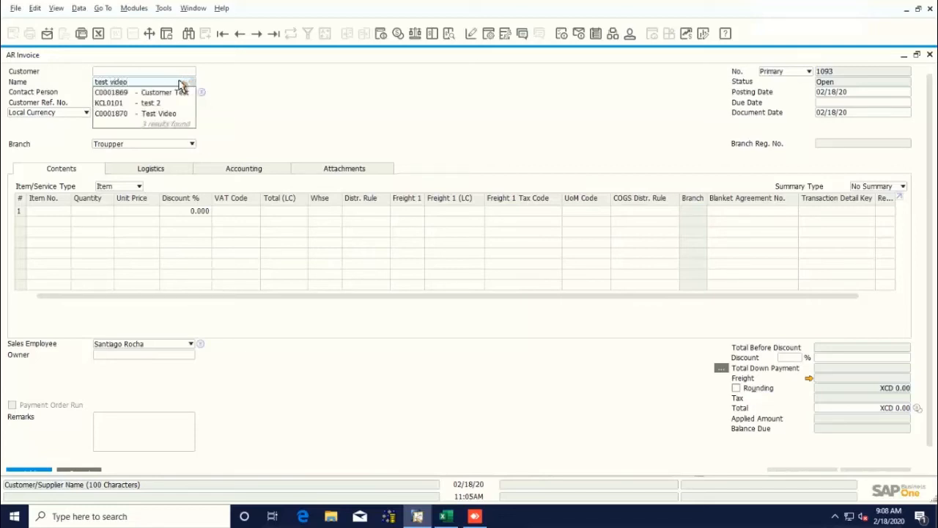
click(157, 92)
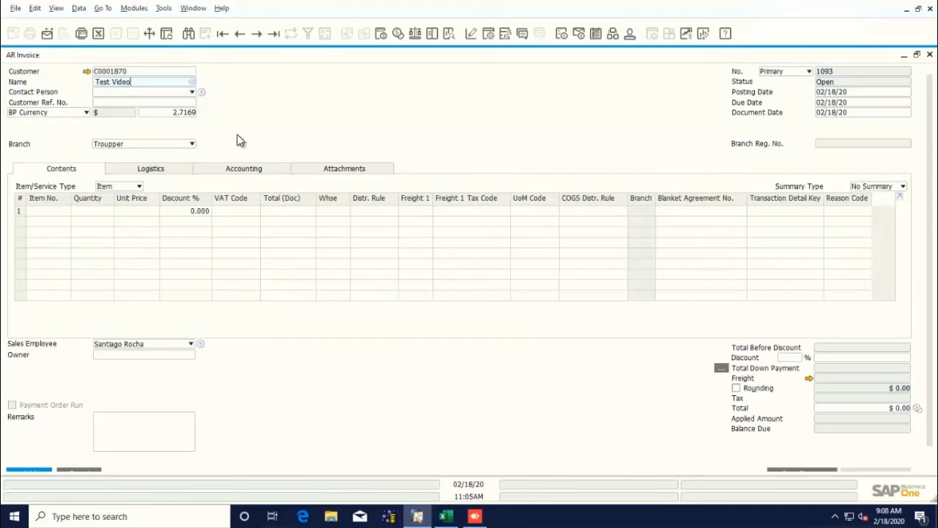
Copy the Test Video delivery into the AR invoice, using the current exchange rate and drawing all data.
scroll(806, 437, down, 1)
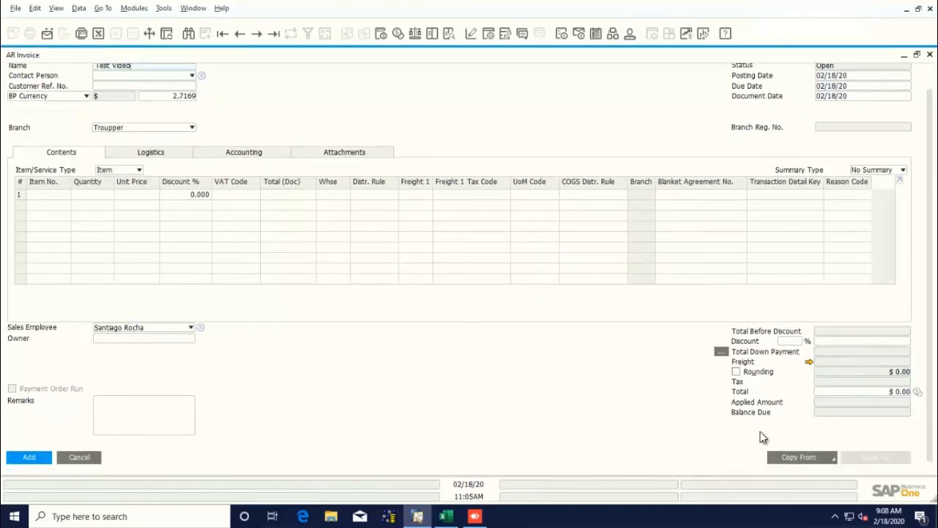
click(789, 459)
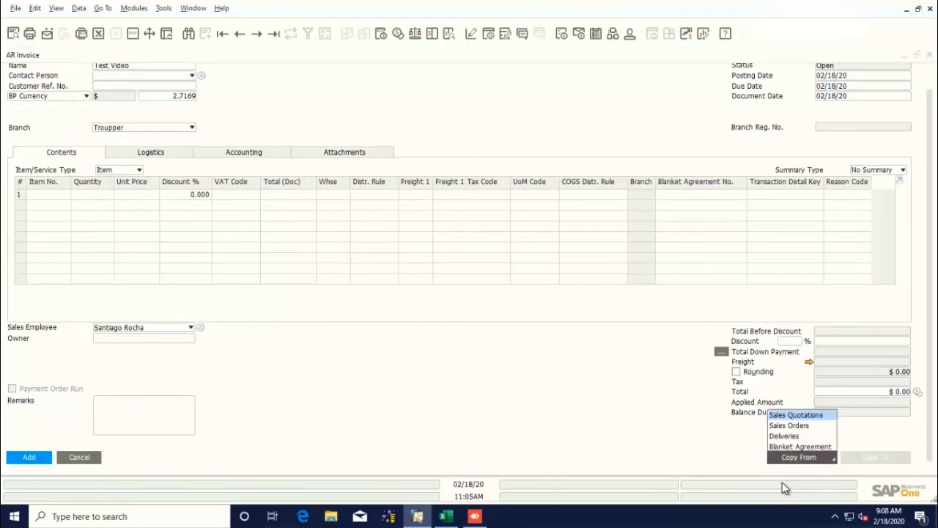
click(784, 435)
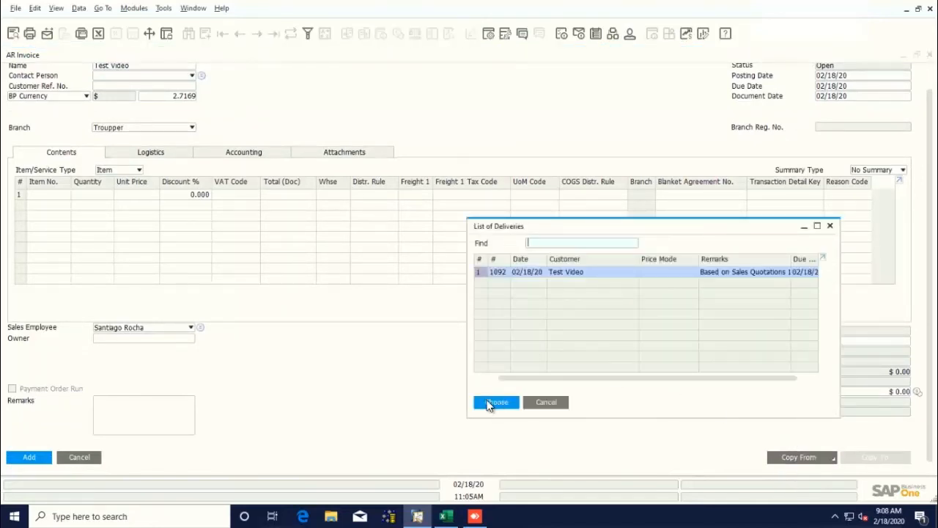
click(491, 402)
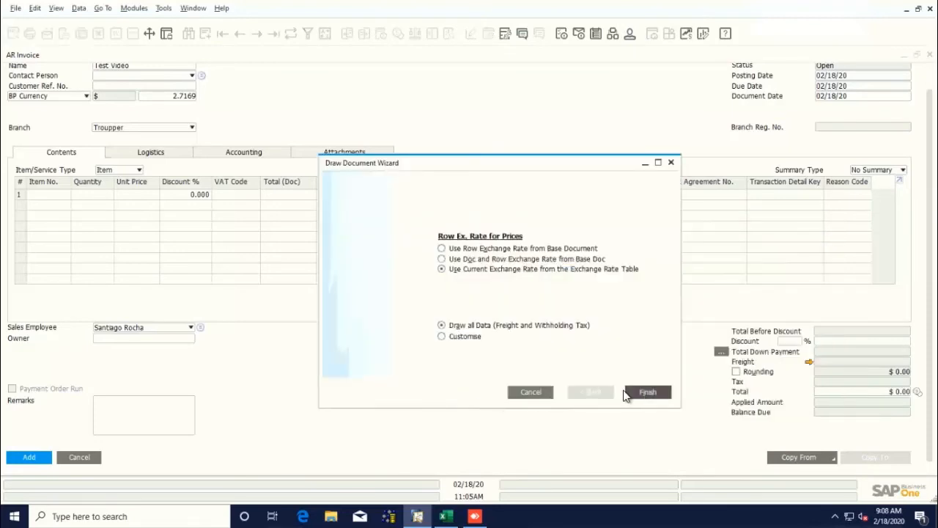
click(626, 393)
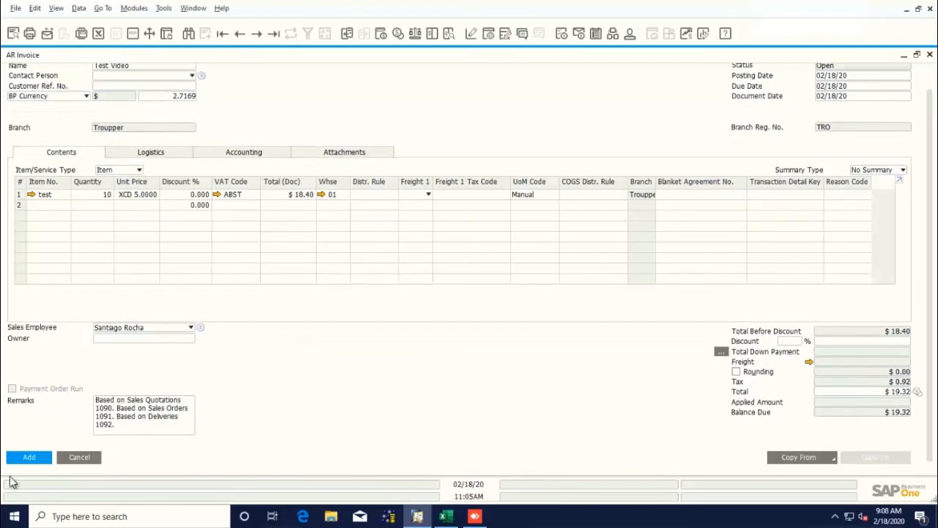
Add the AR invoice, continuing despite the customer's exceeded credit limit, and close its window.
click(30, 458)
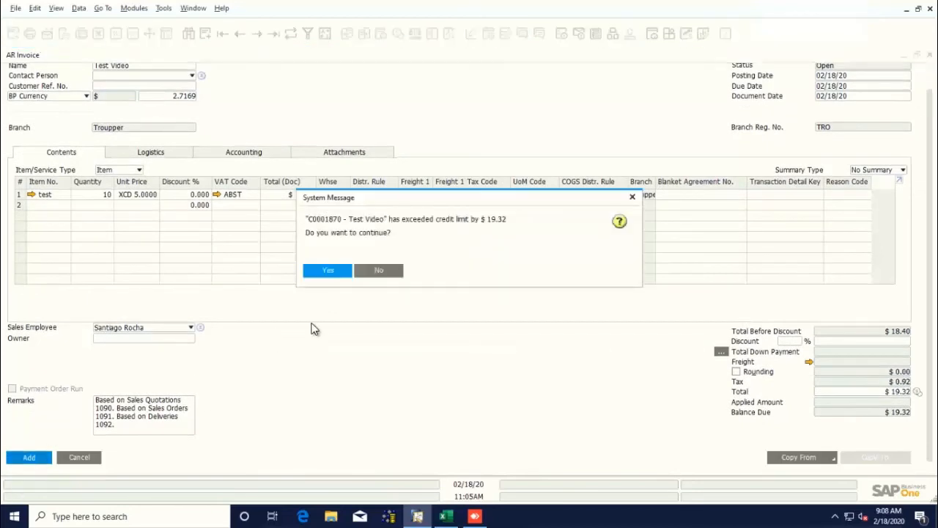
click(323, 270)
click(323, 270)
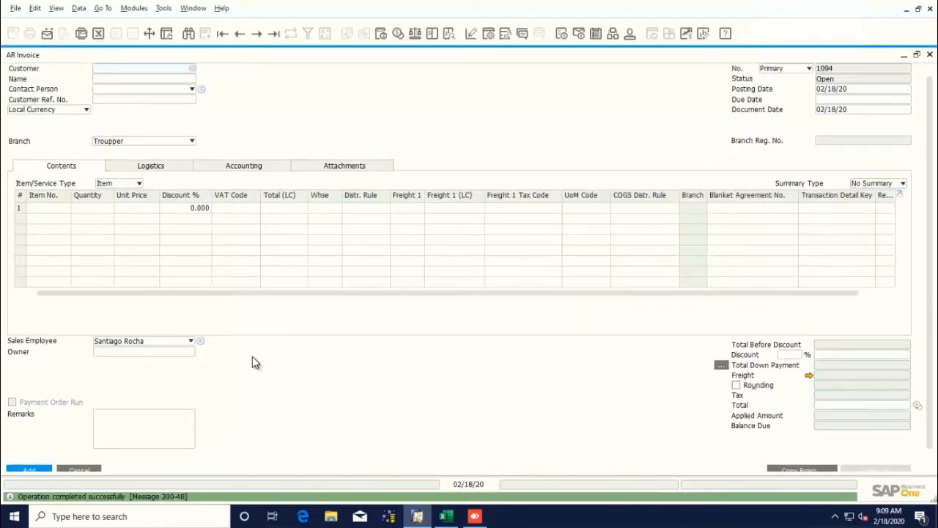
key(Escape)
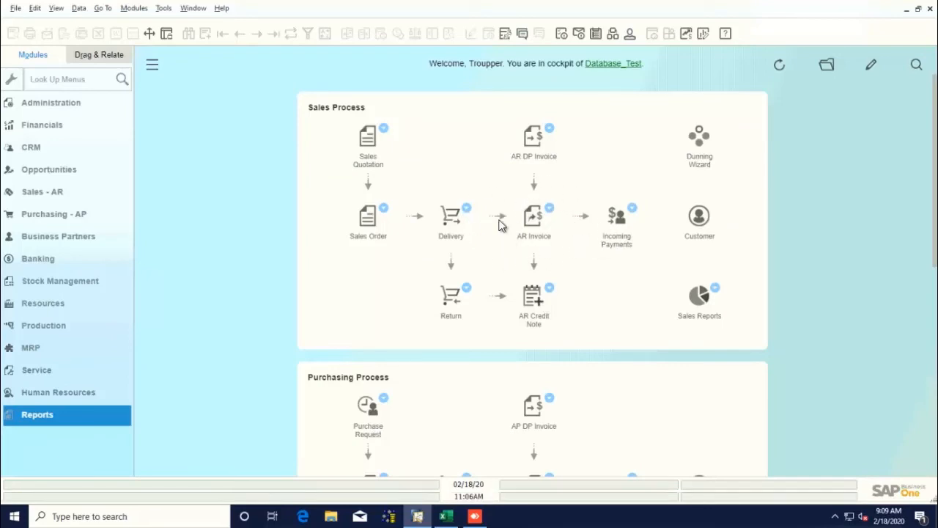
Open a new incoming payment in a maximized window, assign the customer Test Video, and select its open invoice for payment.
click(620, 223)
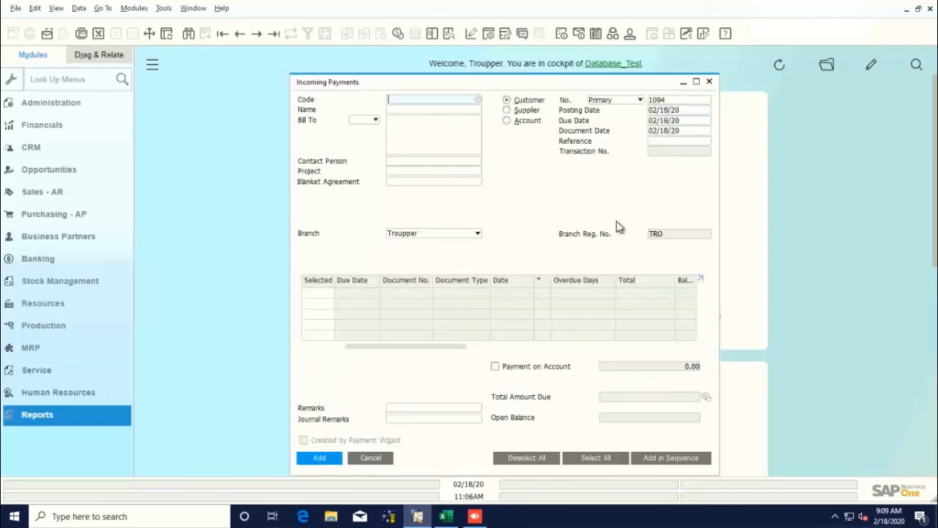
click(697, 82)
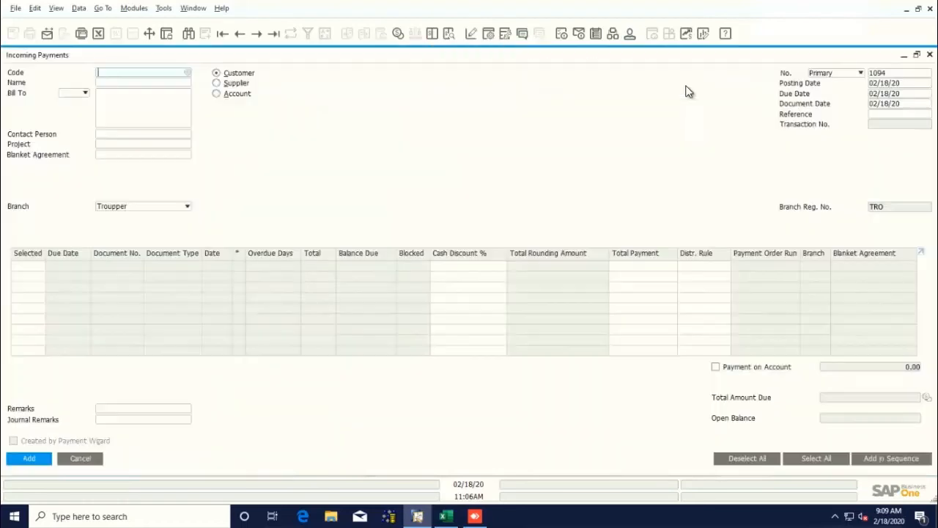
click(159, 84)
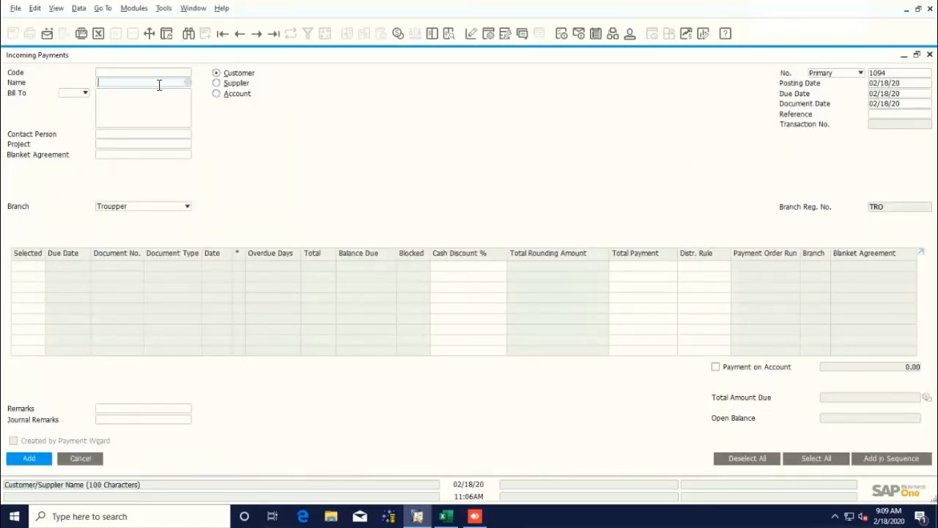
text(test v)
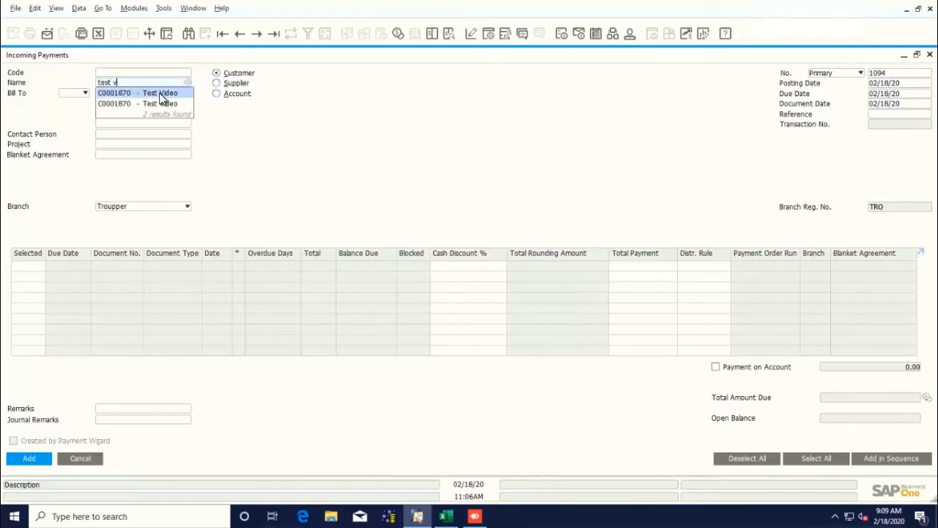
click(163, 92)
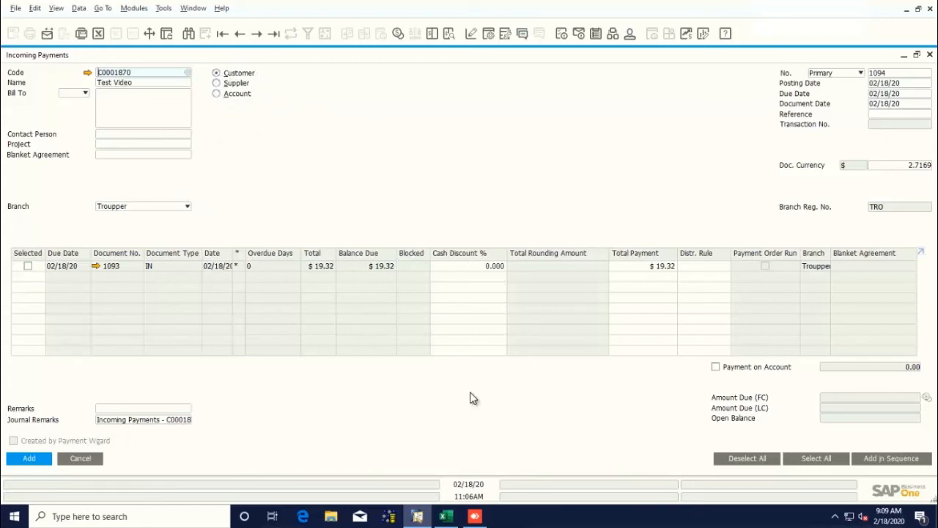
click(29, 266)
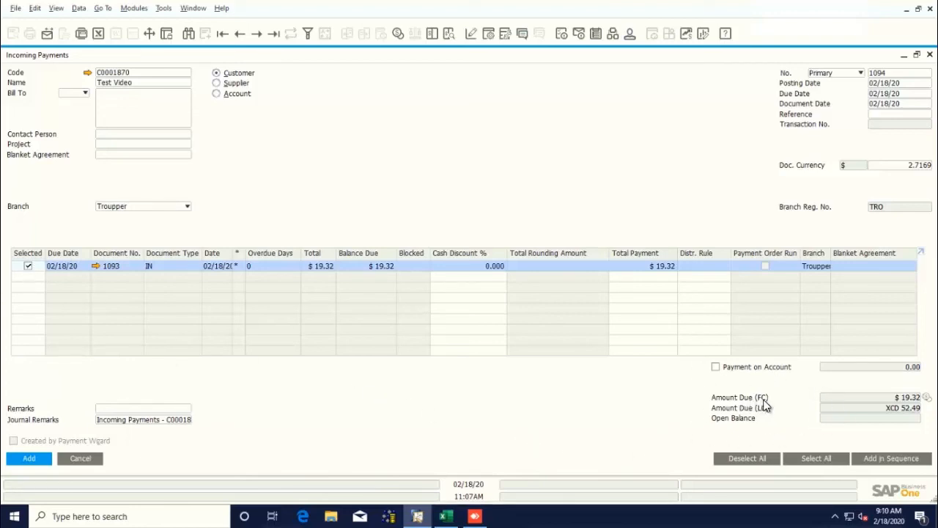
Examine the credit card, cheque and cash options in the payment means, and close them without entering an amount.
click(926, 397)
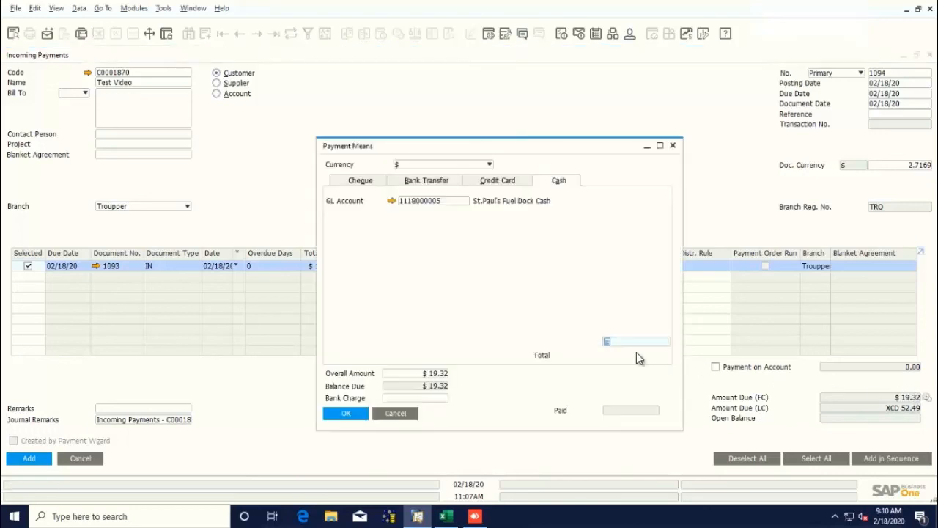
click(484, 185)
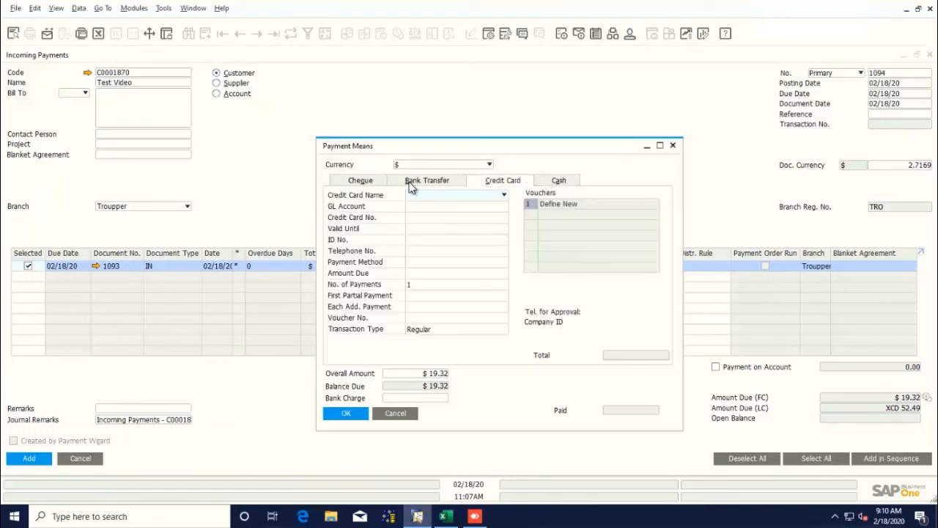
click(373, 181)
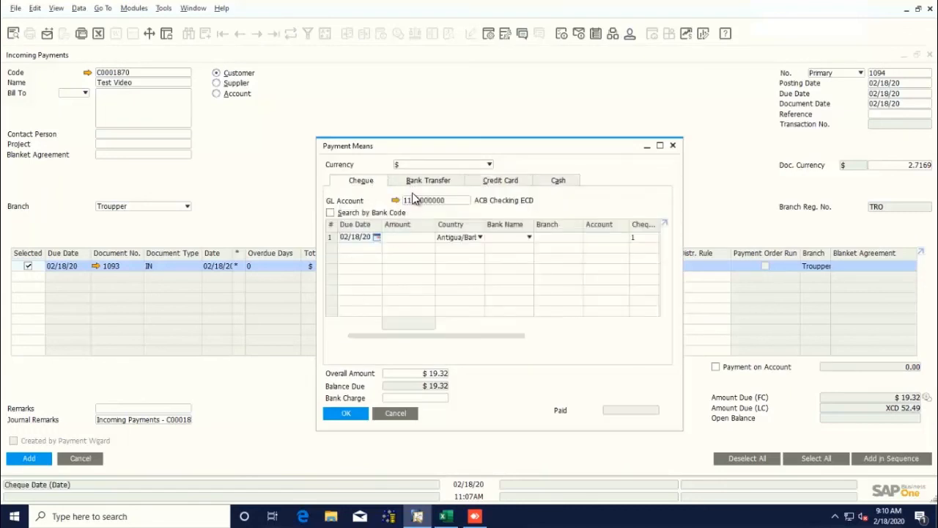
click(549, 181)
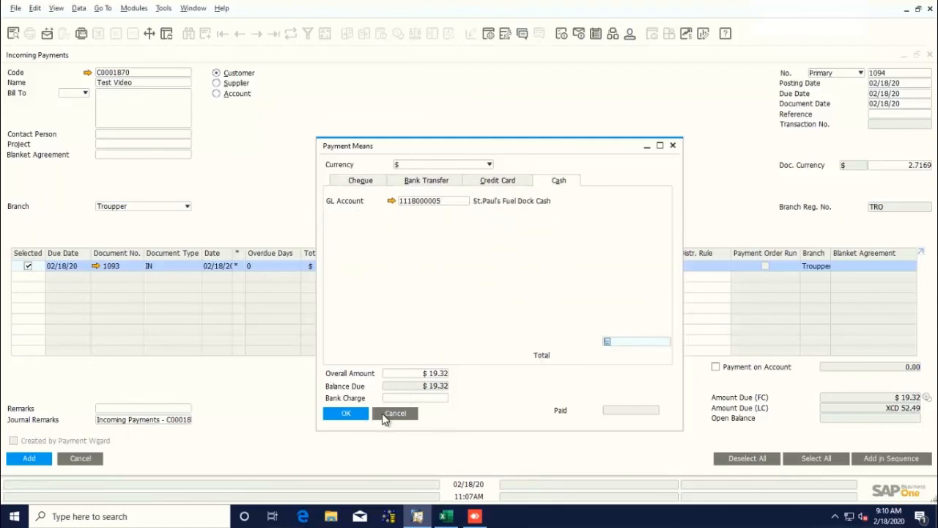
click(352, 415)
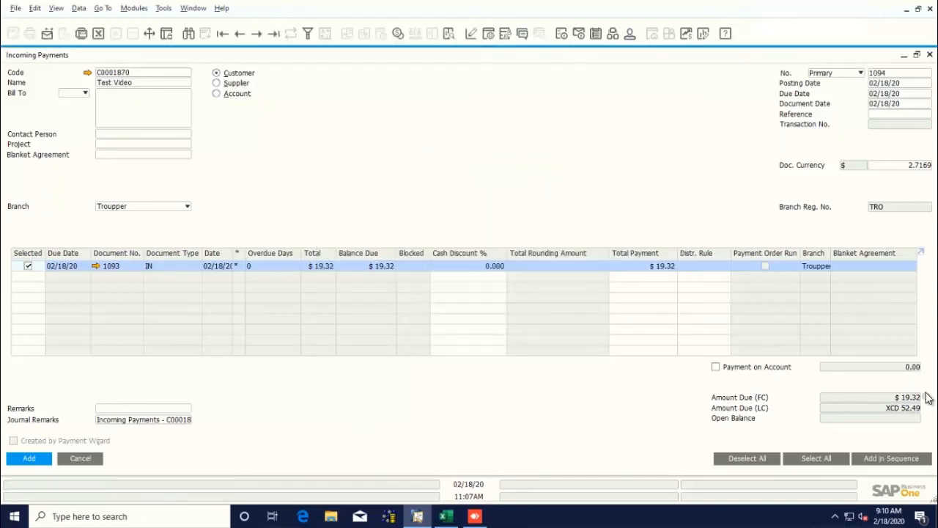
Copy the balance due of $ 19.32 into the cash payment means and accept it, continuing despite the cash account's foreign currency restriction.
key(ctrl+b)
click(642, 340)
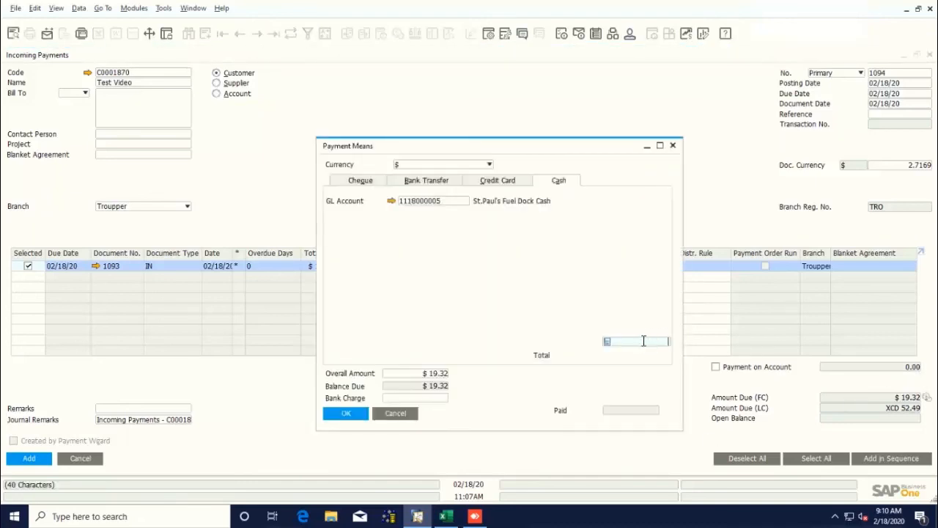
right_click(643, 343)
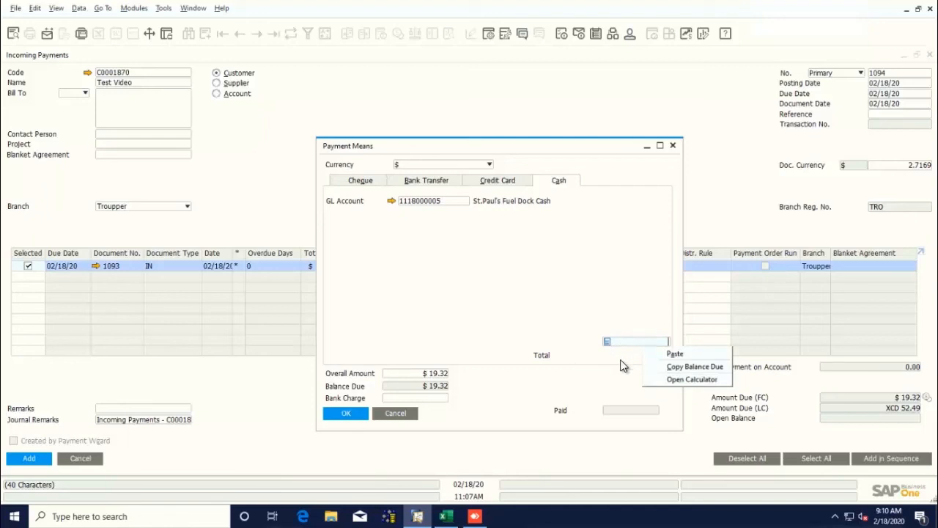
click(673, 366)
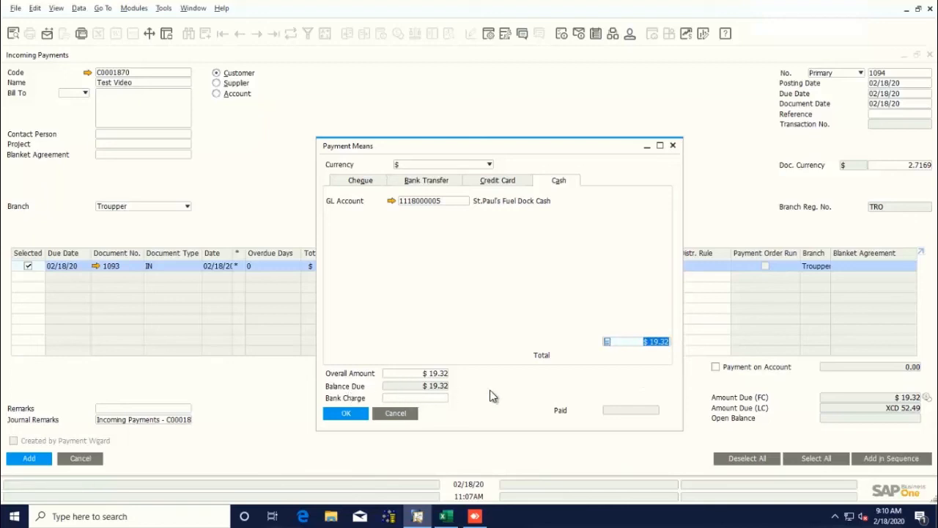
click(346, 413)
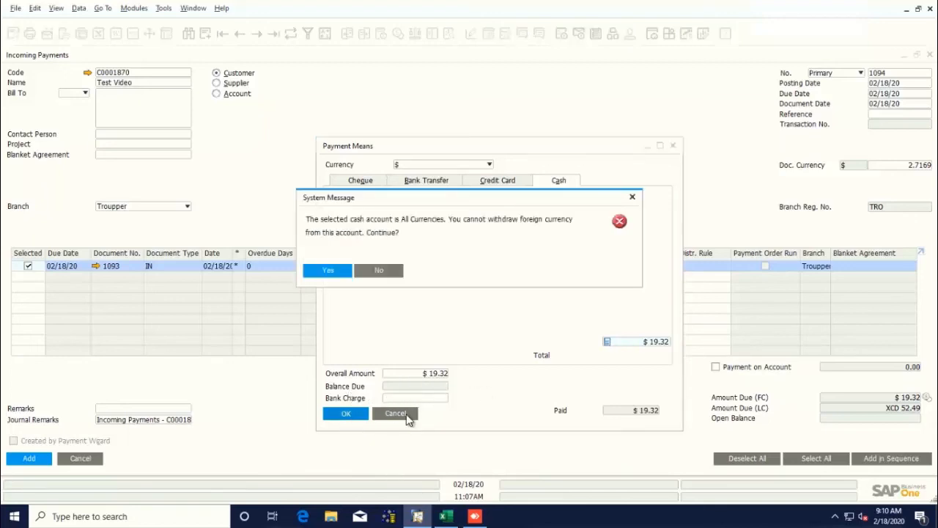
click(343, 271)
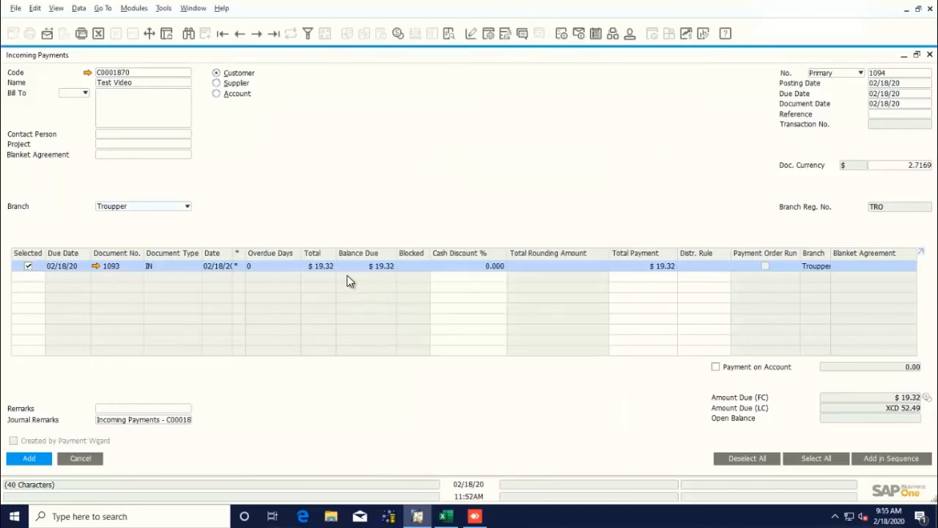
Add the incoming payment, confirming the addition, and close its window.
click(30, 461)
click(330, 273)
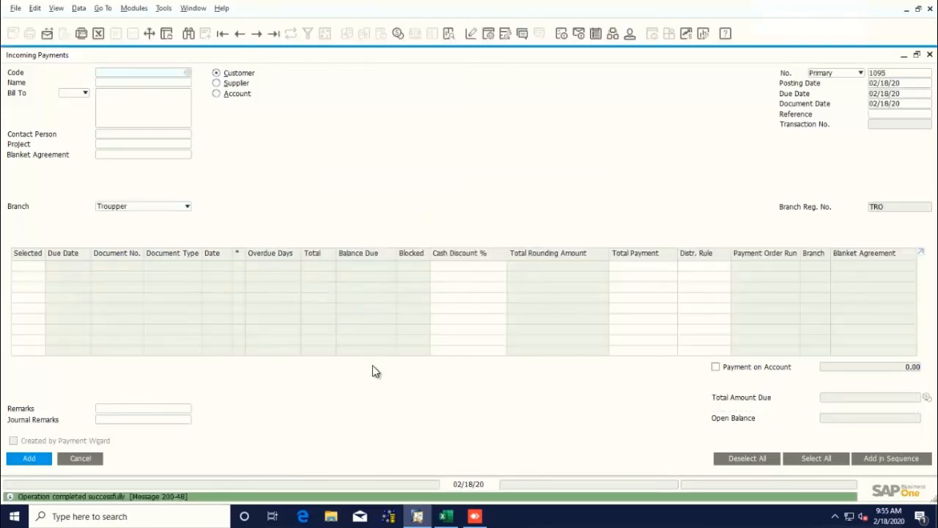
key(Escape)
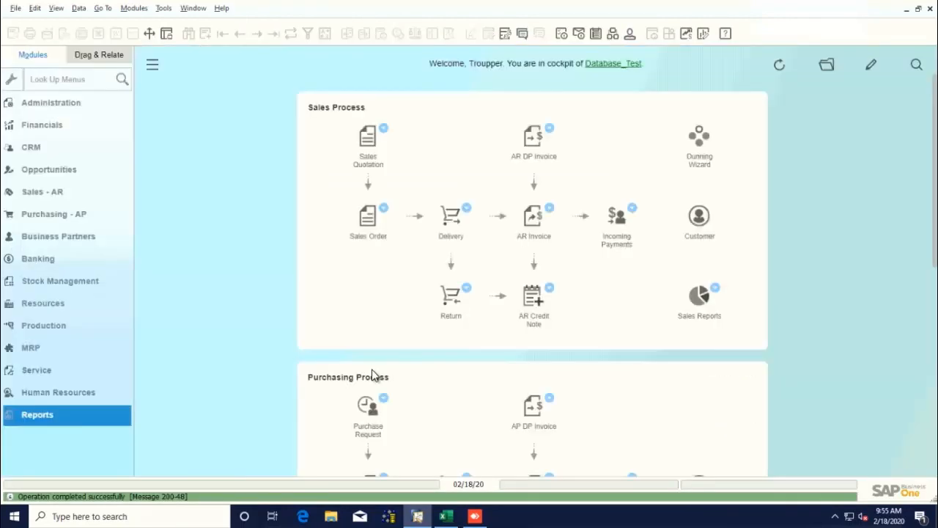